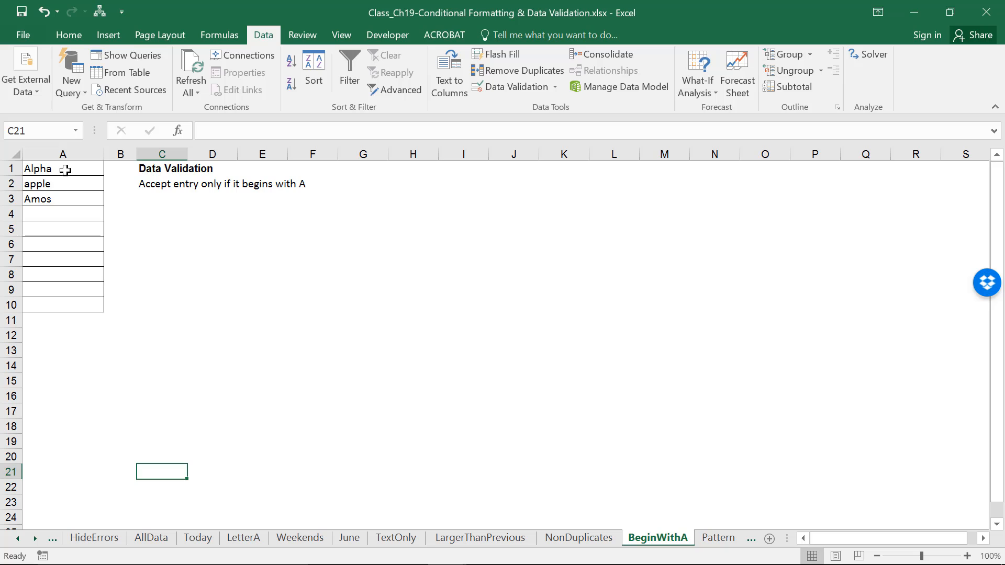
Apply custom data validation to A1:A10 with the formula =left(a1)="a".
drag(66, 169, 56, 300)
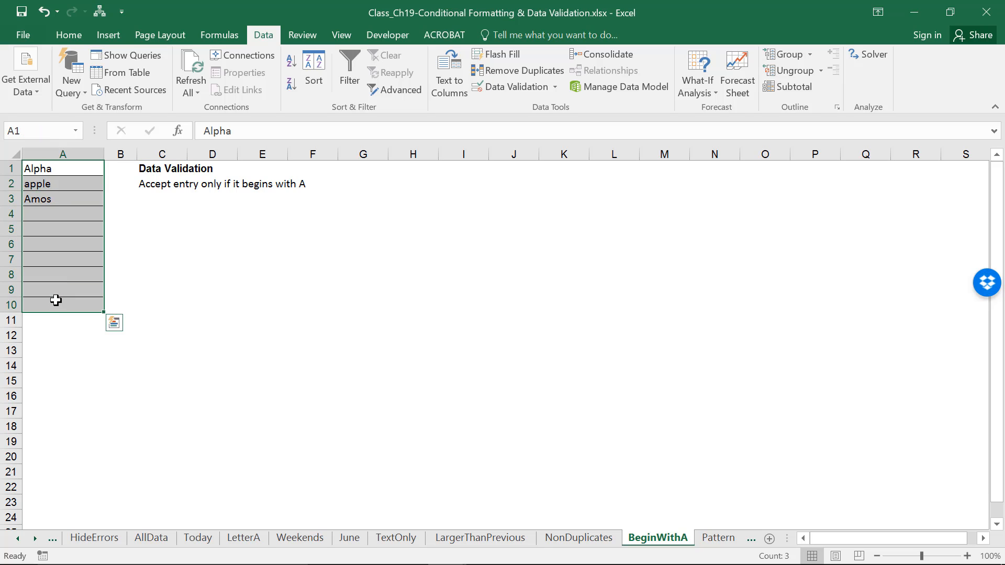
click(512, 82)
click(321, 280)
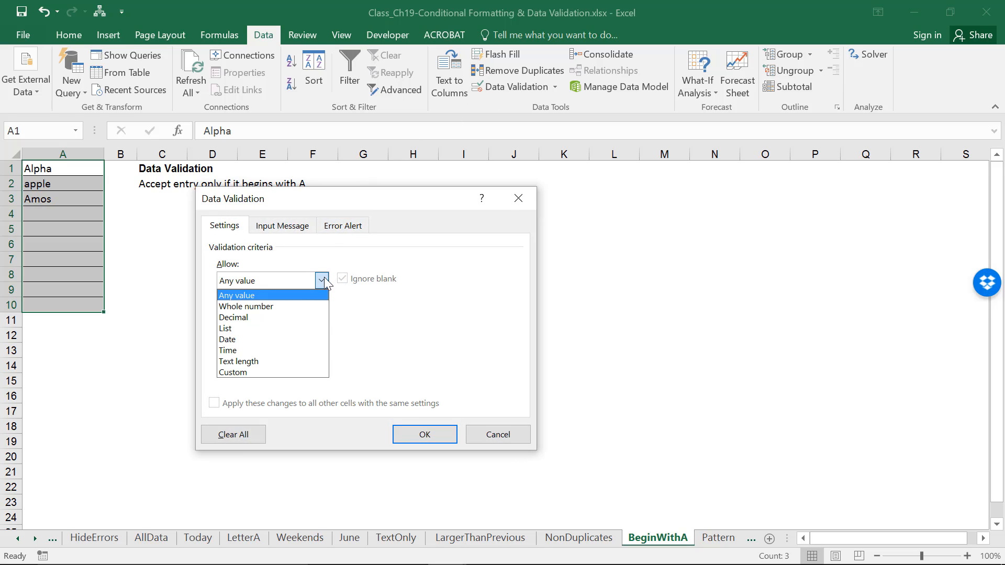
click(246, 372)
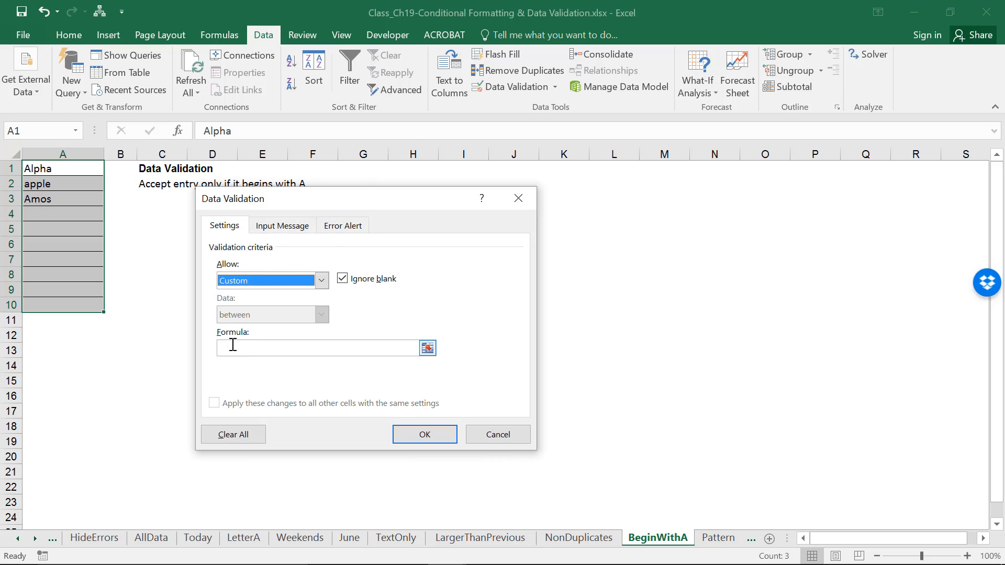
click(233, 345)
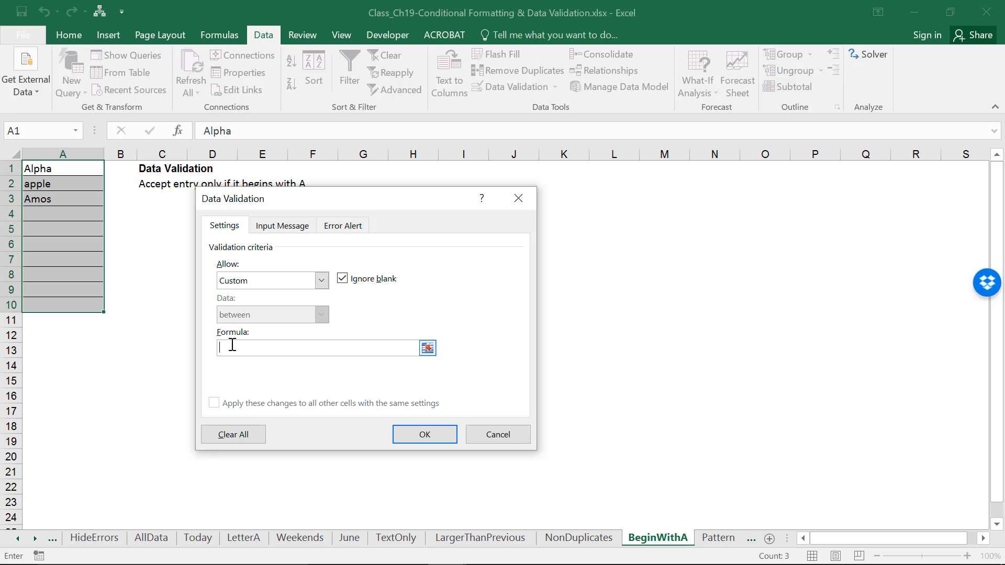
text(=left(a1)="a)
click(442, 435)
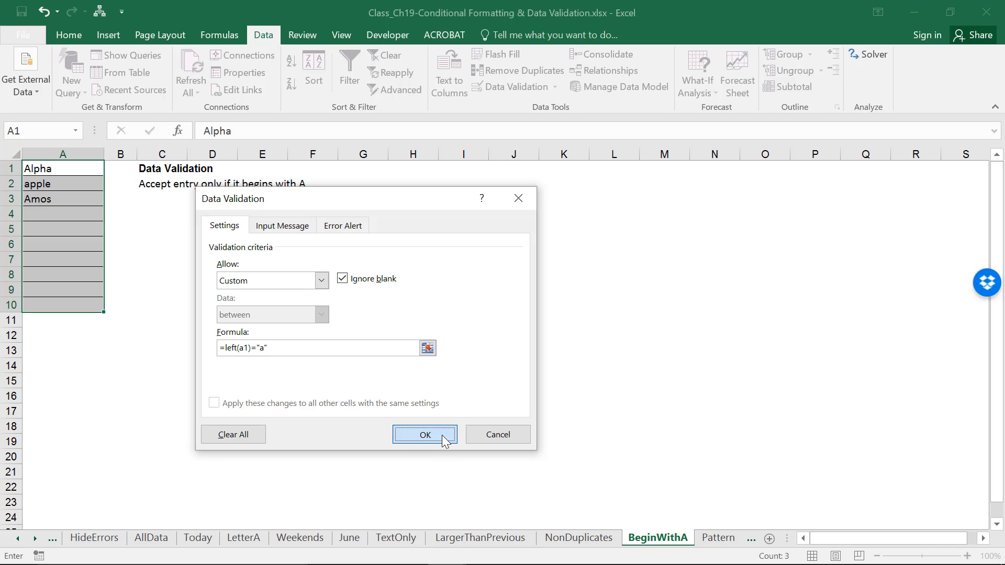
Enter a four-letter first name beginning with a capital A in cell A5 to test the rule.
click(74, 231)
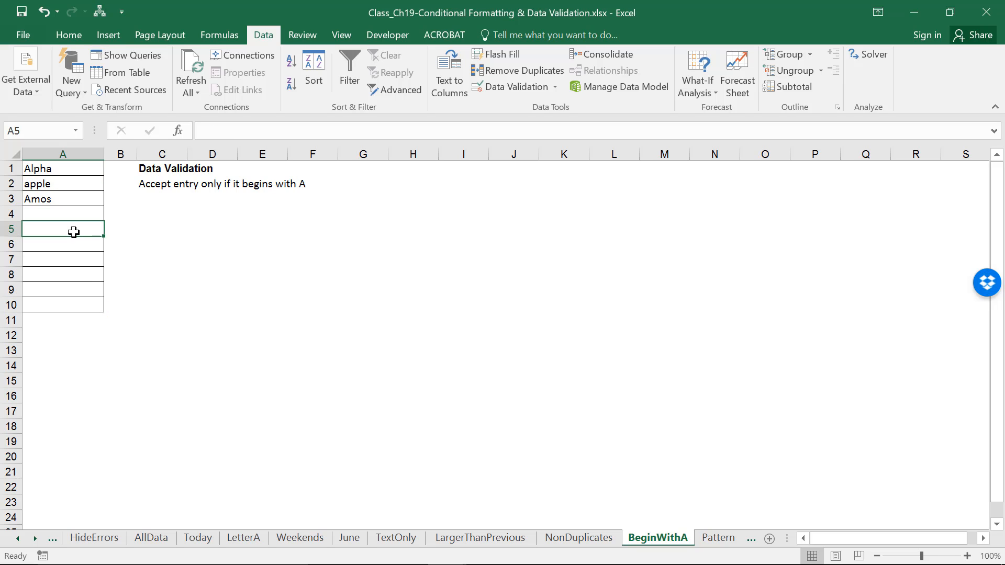
text(Adam)
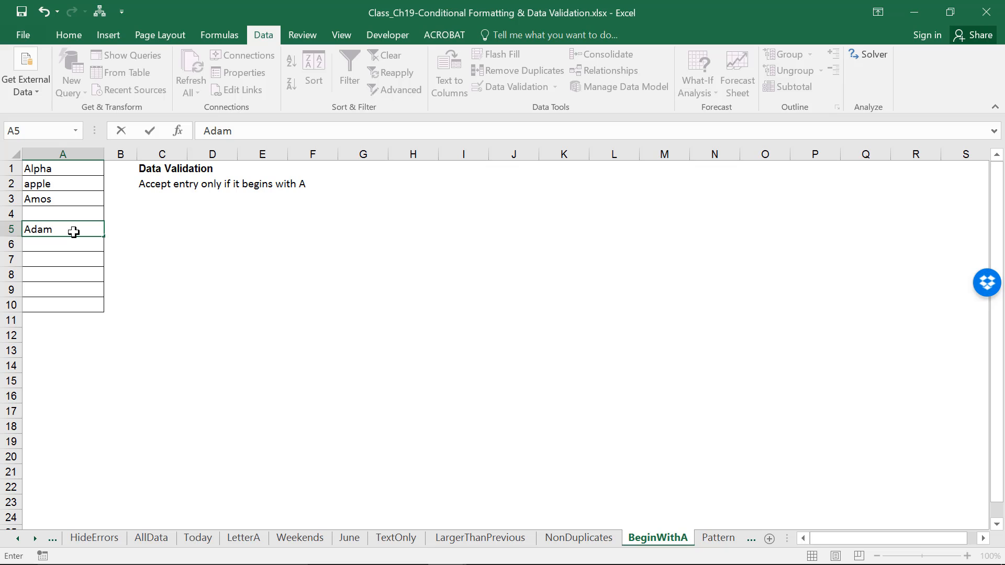
key(Return)
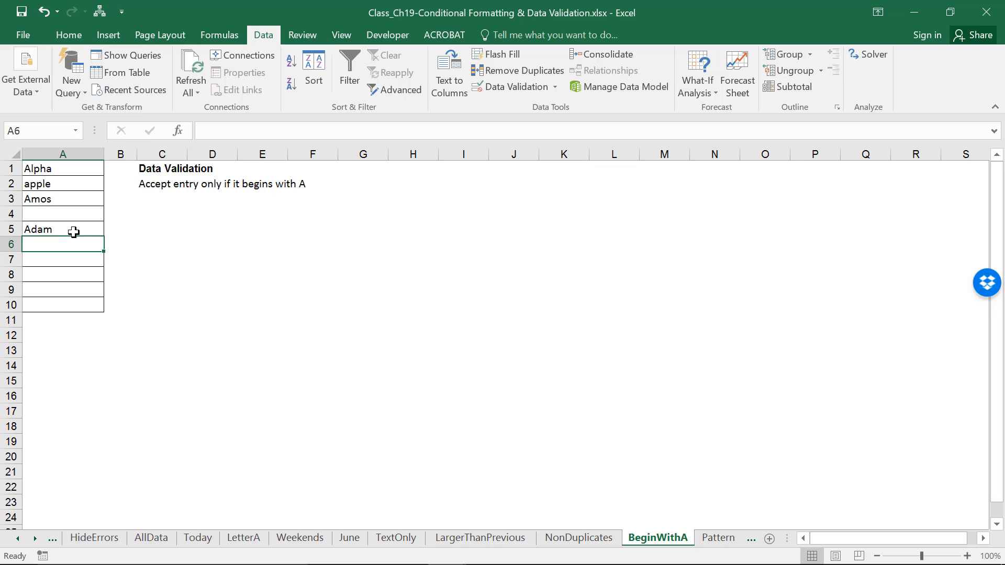
Test cell A6 with a name beginning with b, and replace it with a lowercase four-letter name beginning with a.
text(brigham)
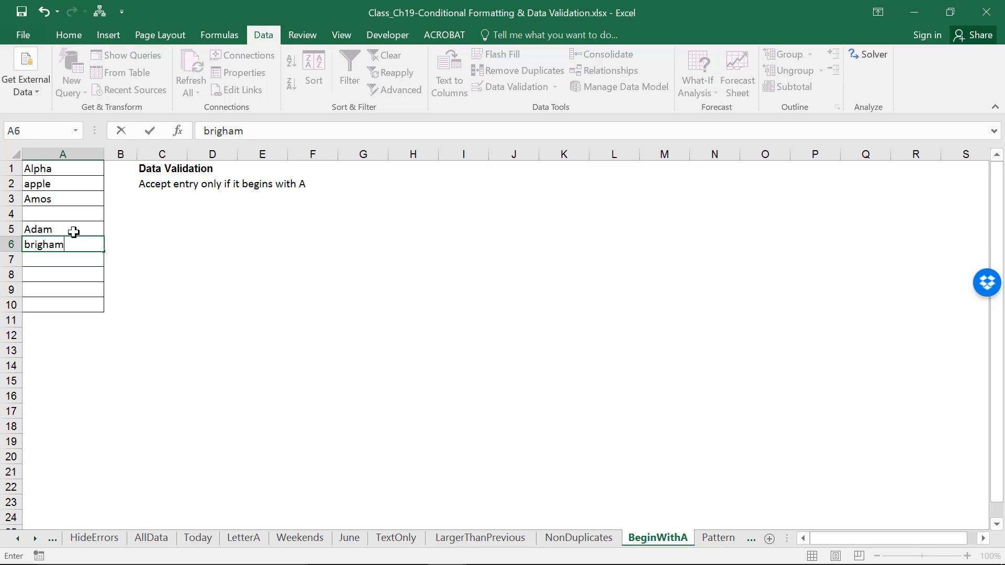
key(Return)
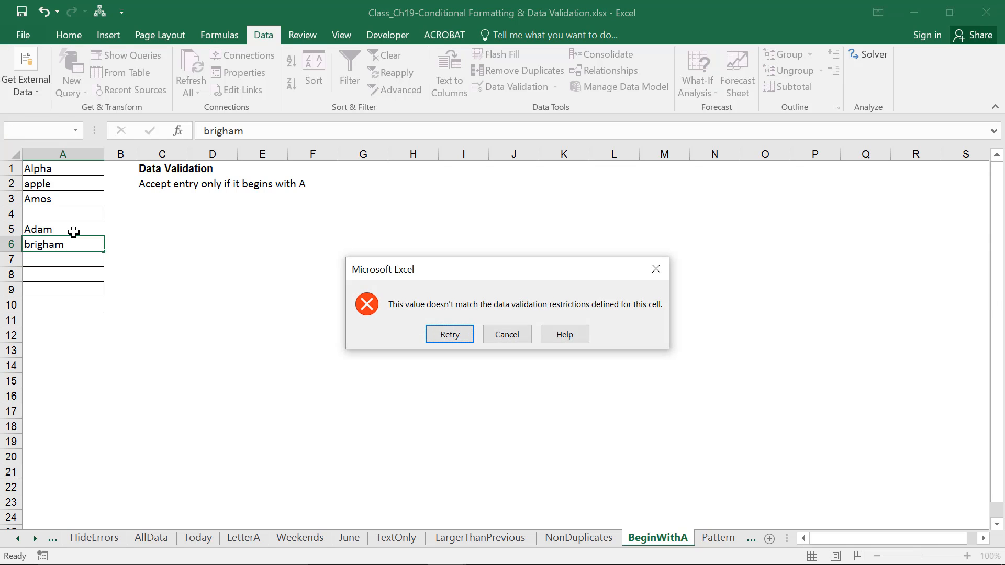
key(Return)
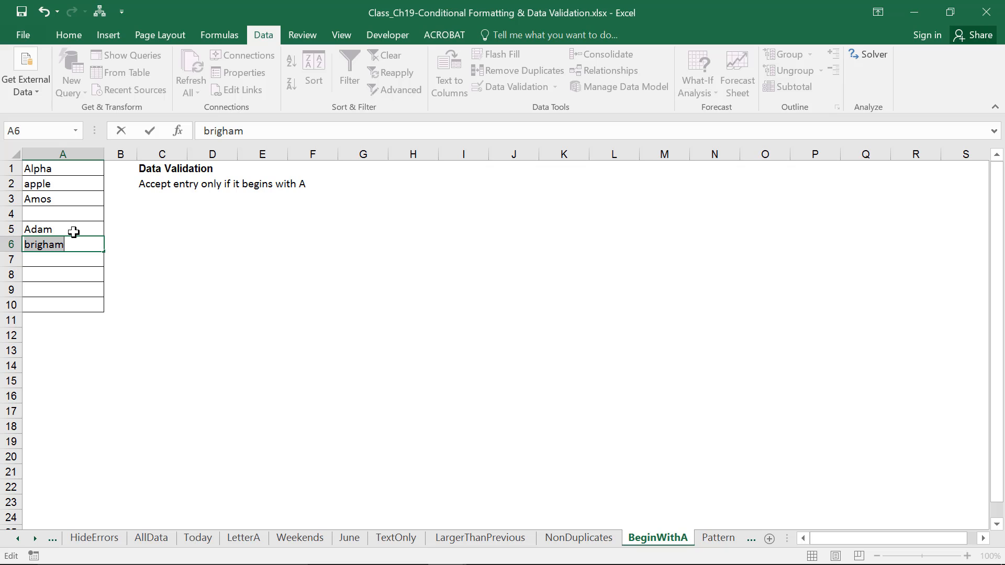
text(andy)
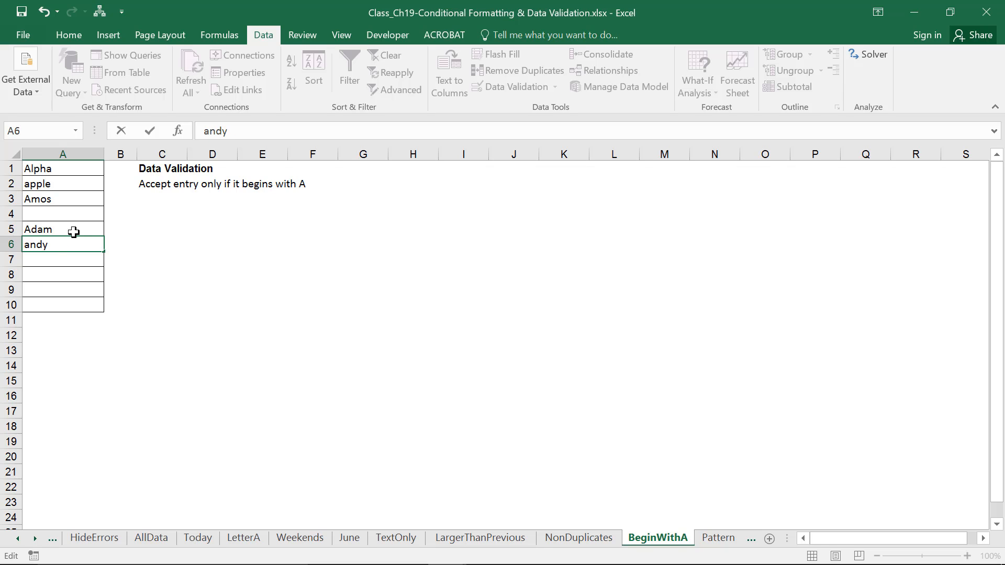
key(Return)
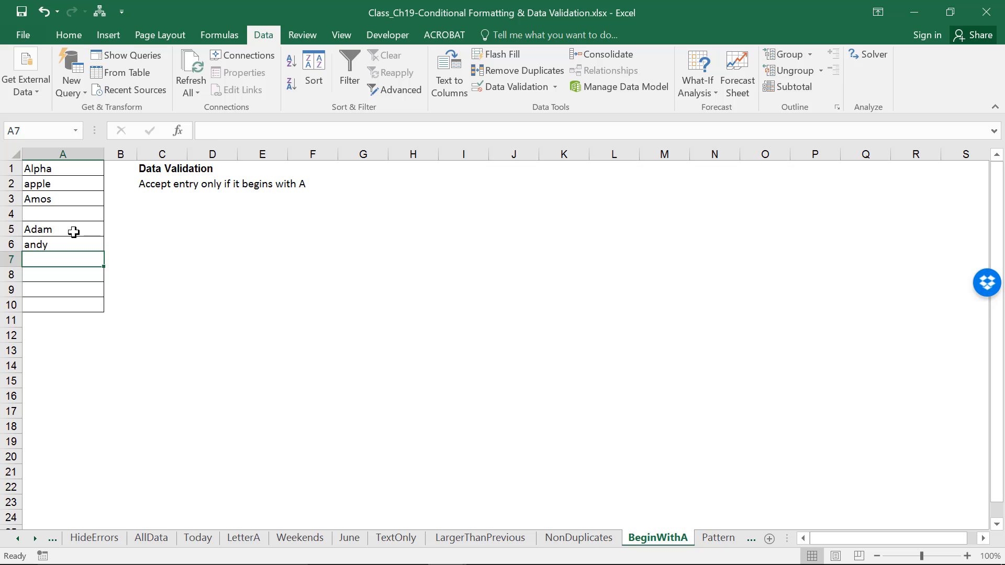
On the Pattern sheet, apply custom data validation to A1:A10 with the formula =countif(a1,"A????")=1.
key(ctrl+Page_Down)
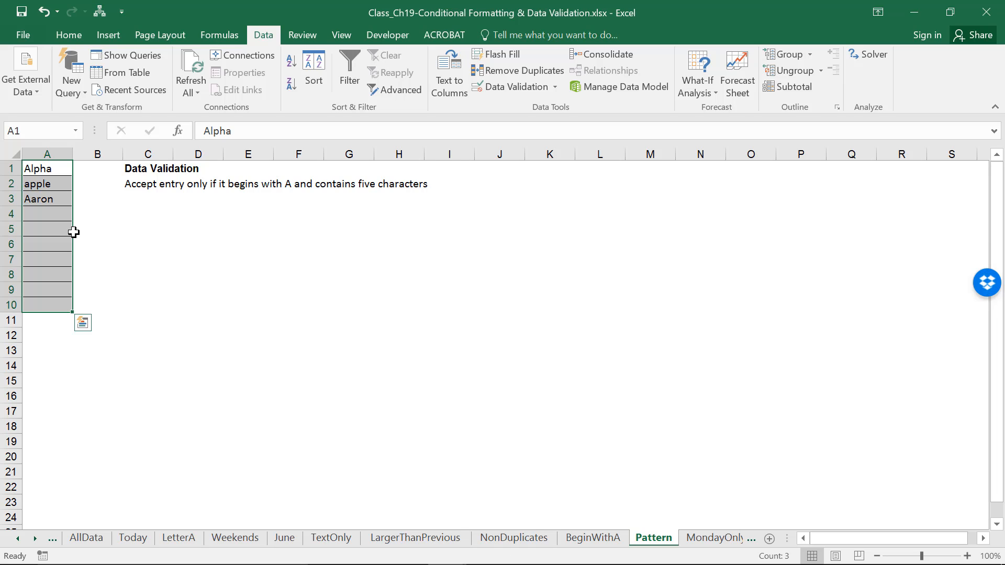
click(518, 85)
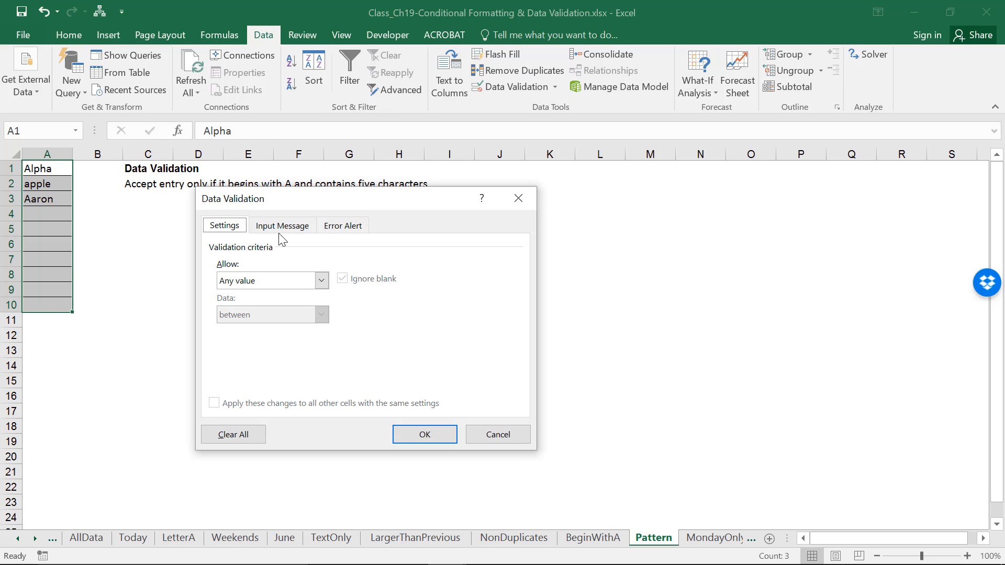
click(322, 281)
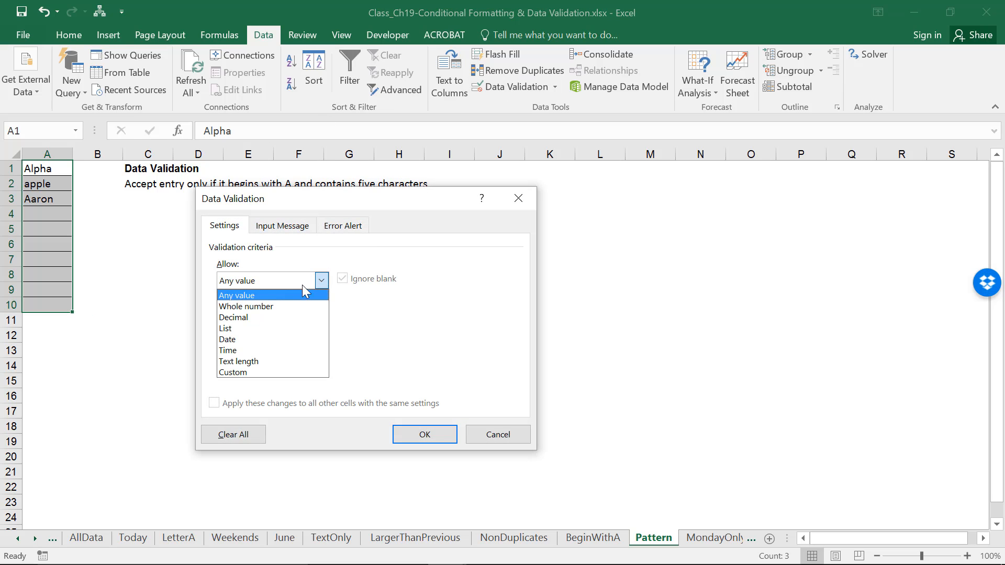
click(238, 372)
click(225, 345)
text(=)
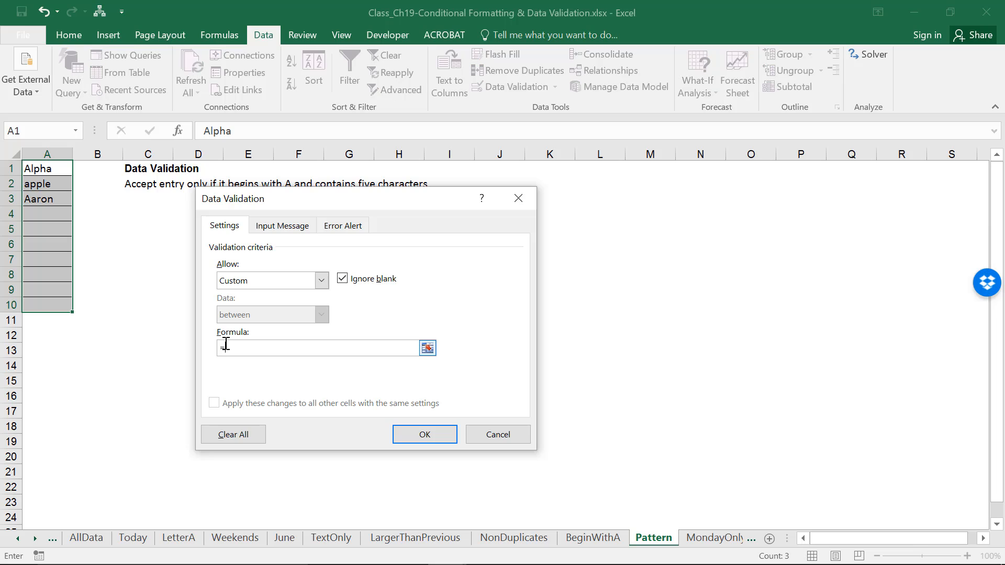
text(countif(a1,"A)
text(????")=1)
key(Return)
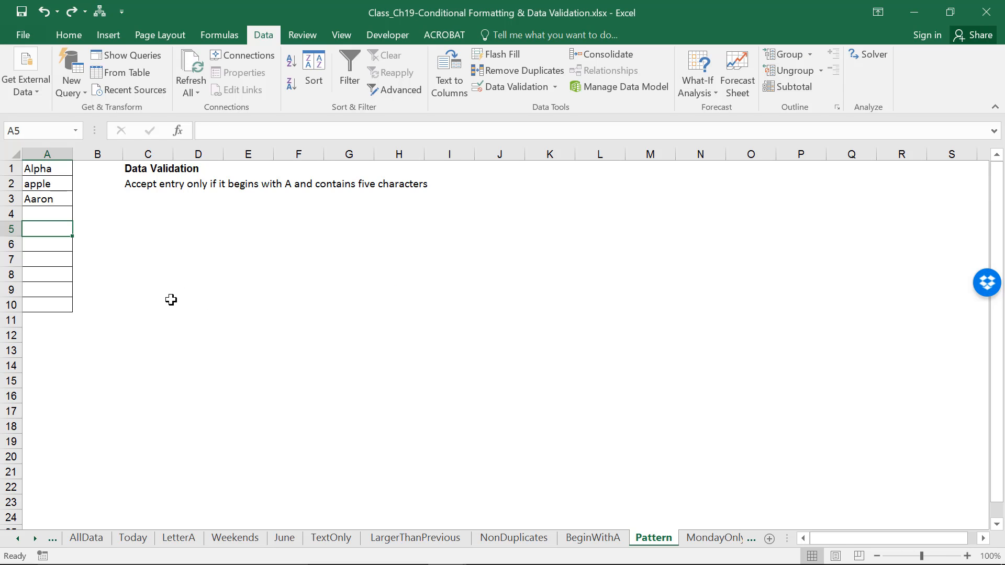
Test cell A5 with a four-letter name beginning with A, and extend it to five letters by appending s.
text(Ad)
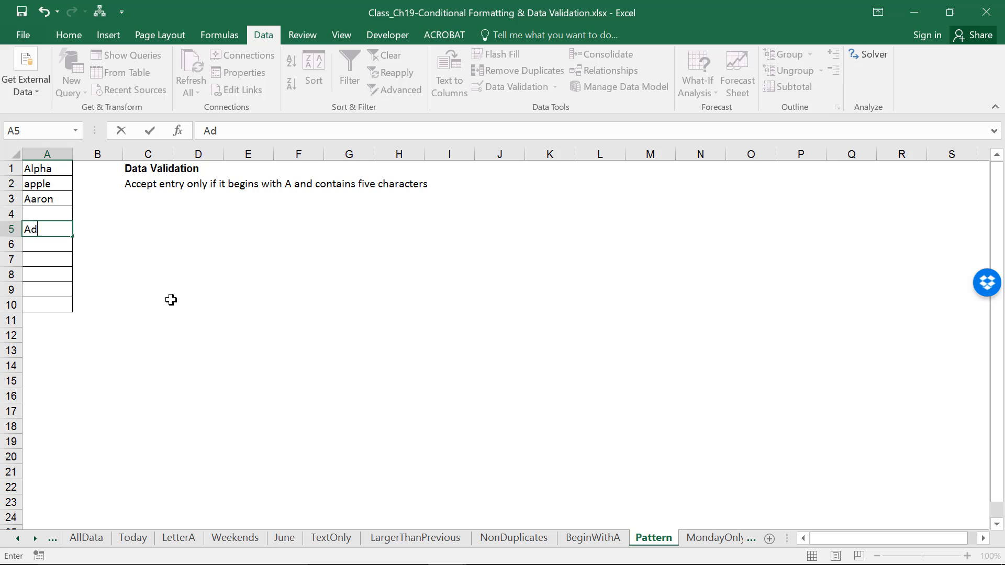
text(am)
key(Return)
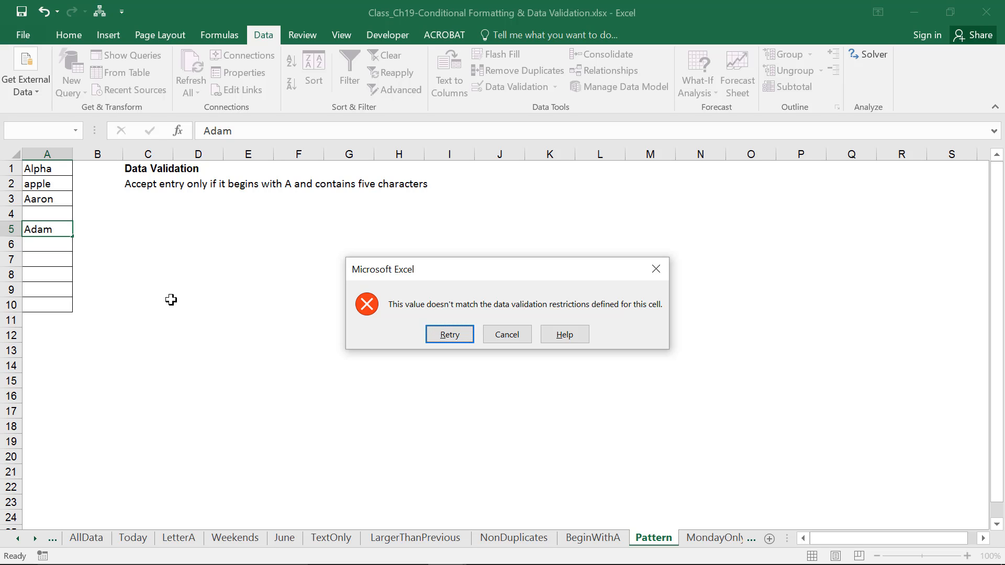
click(447, 334)
click(281, 134)
text(s)
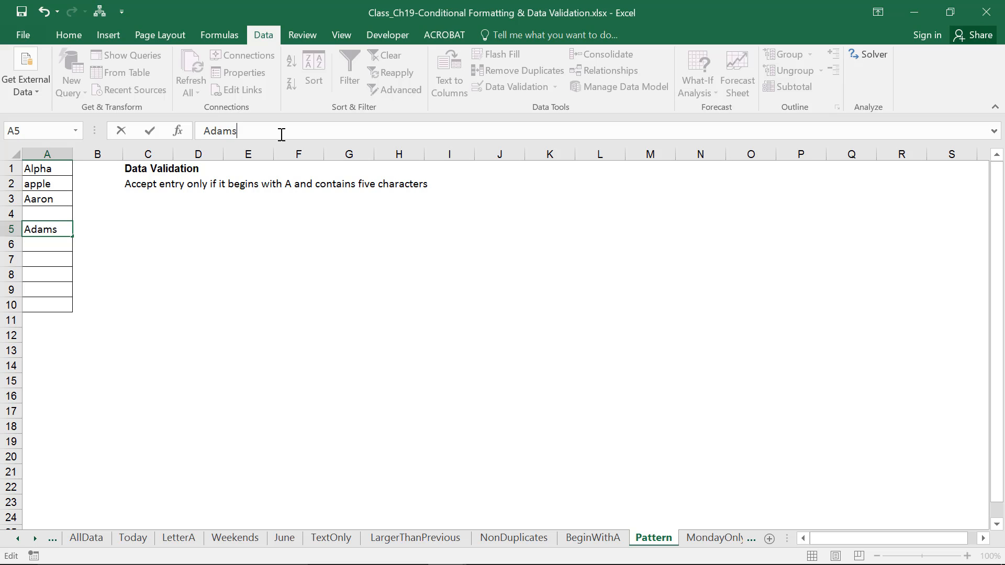
key(Return)
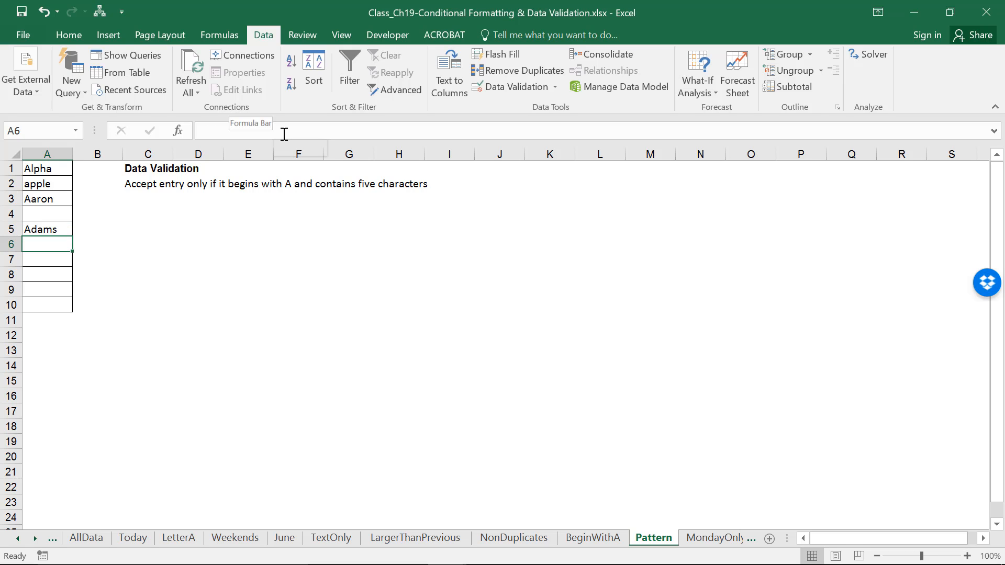
Test cell A7 with a four-letter name beginning with A, and correct it to five letters by inserting a second a.
click(36, 260)
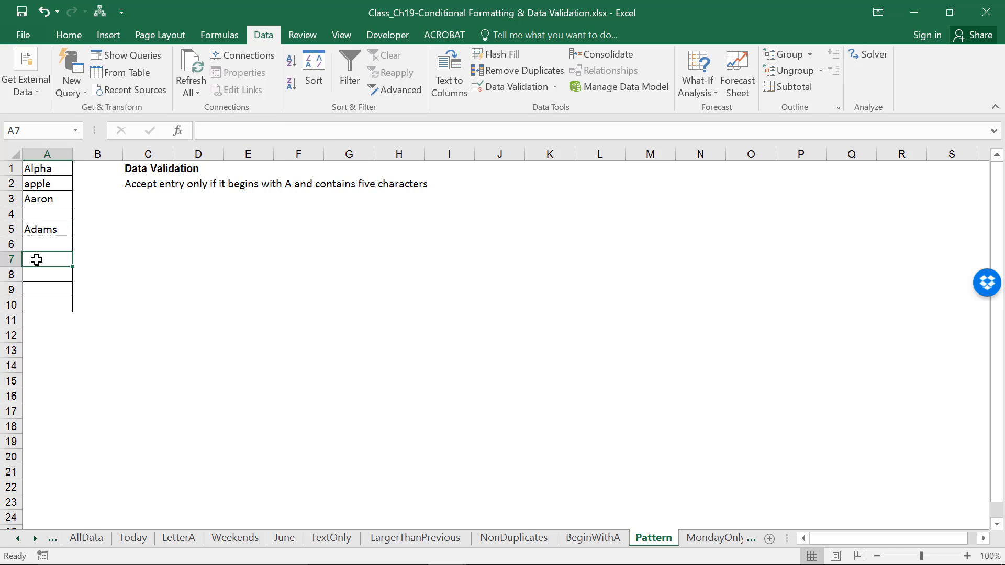
text(Aron)
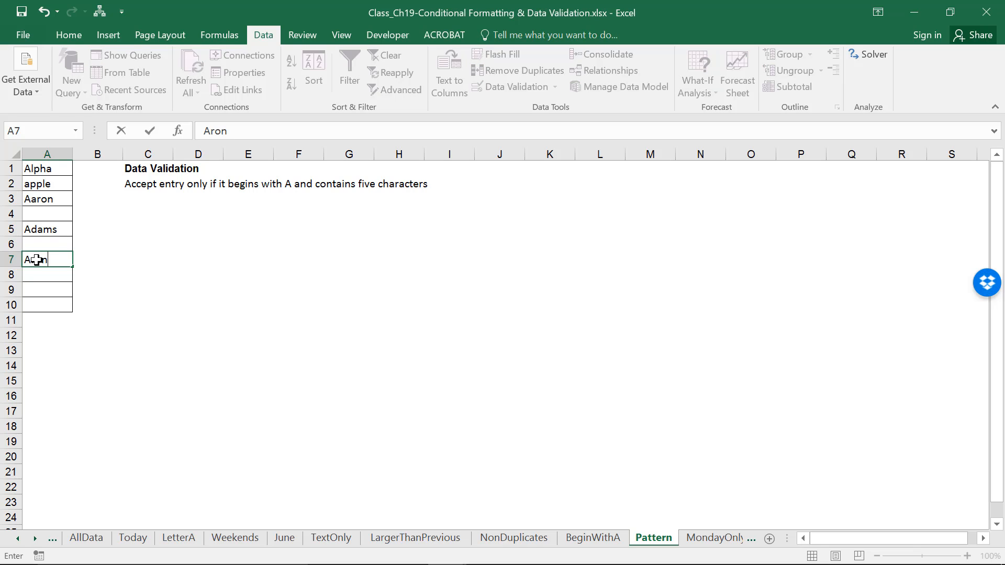
key(Return)
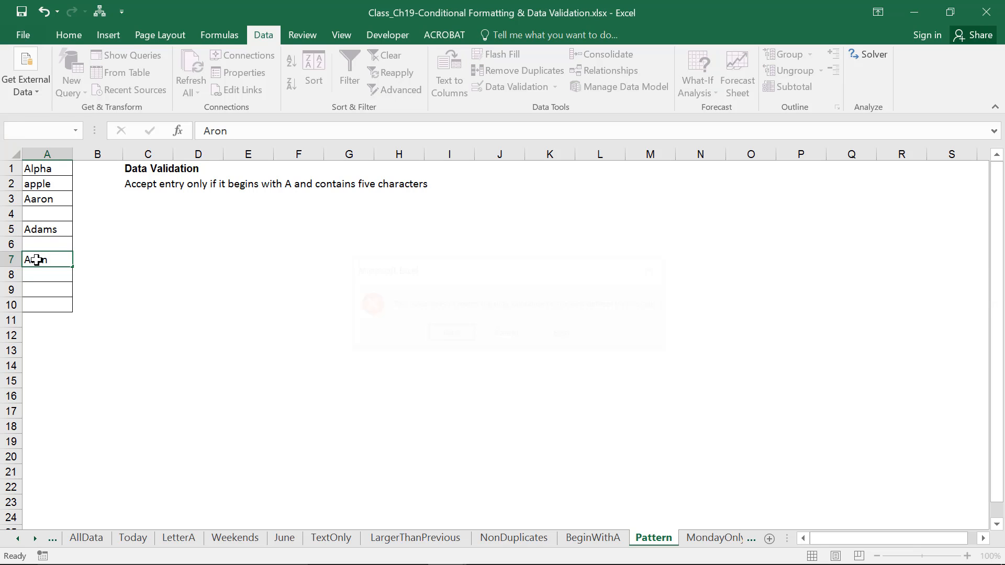
key(Return)
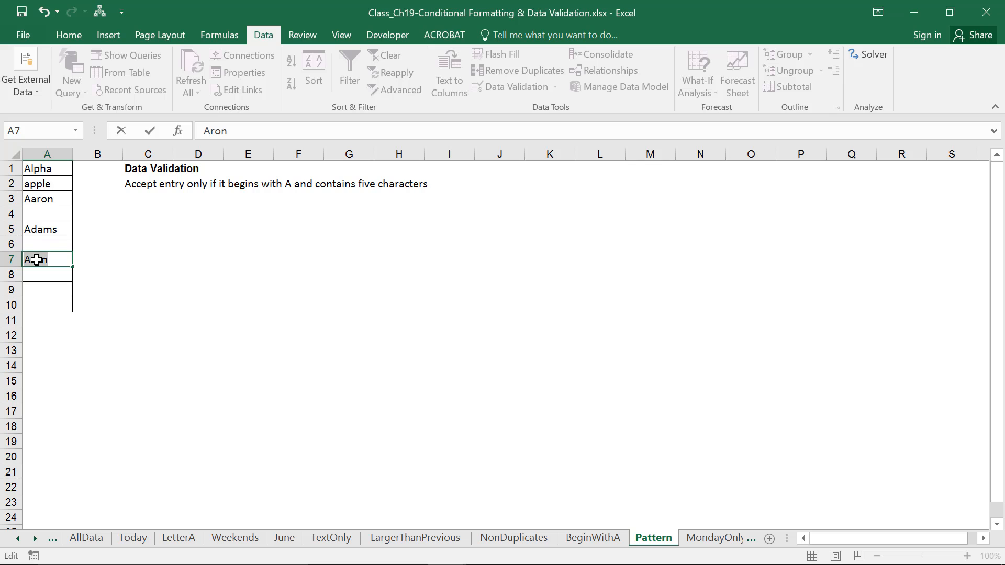
click(210, 132)
text(a)
key(Return)
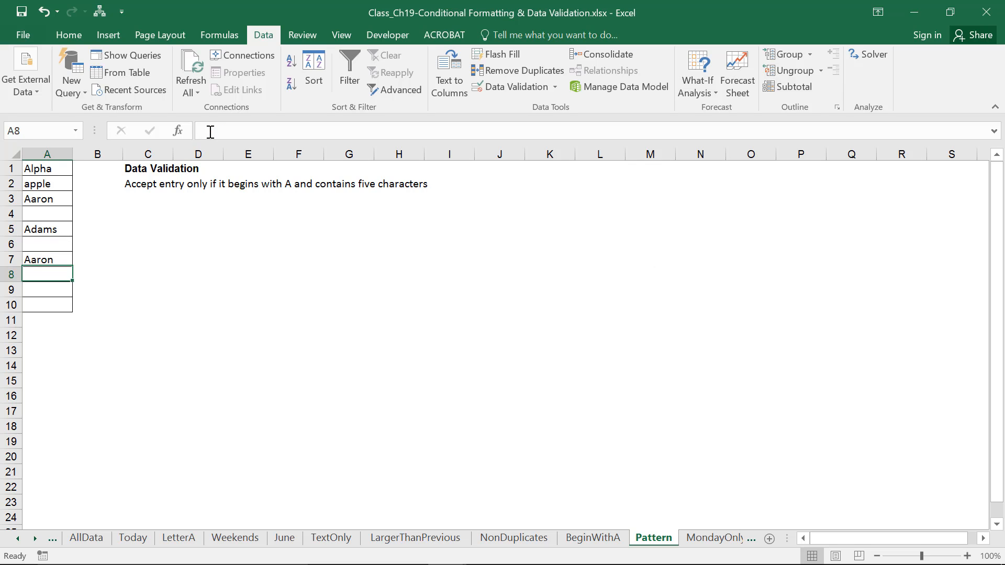
Try to enter the five-letter word "Begin" in cell A9, and discard the entry.
click(52, 290)
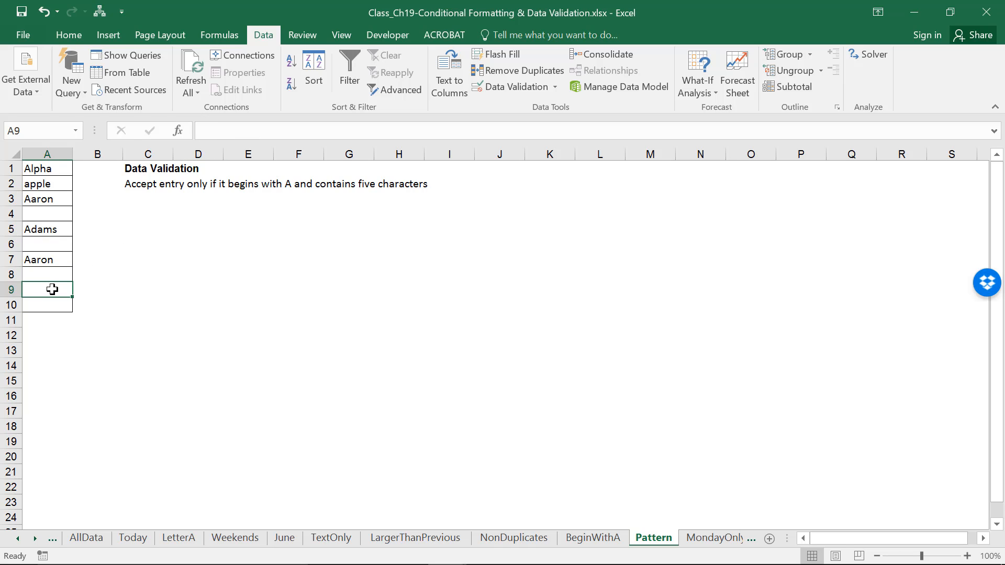
text(Begin)
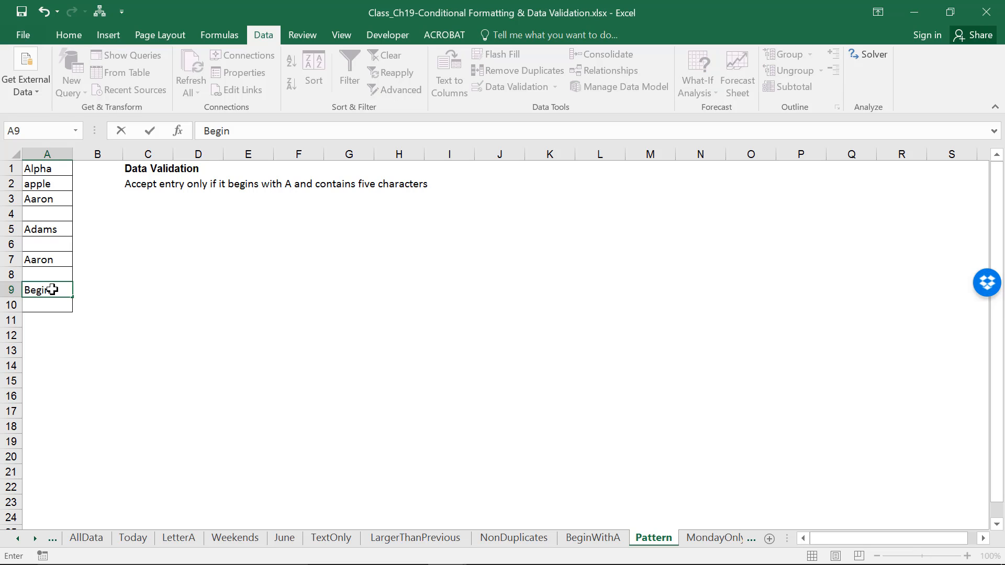
key(Return)
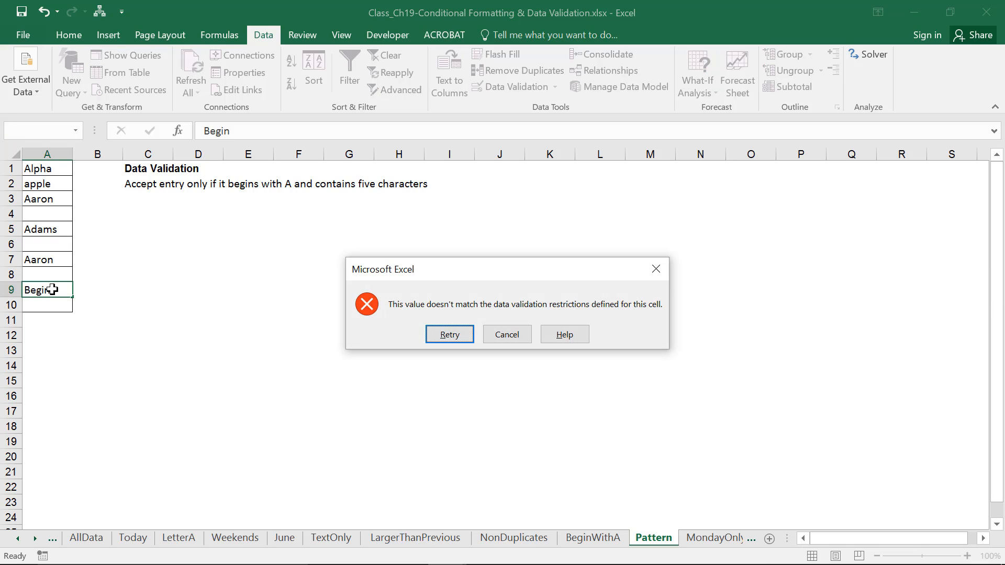
key(Return)
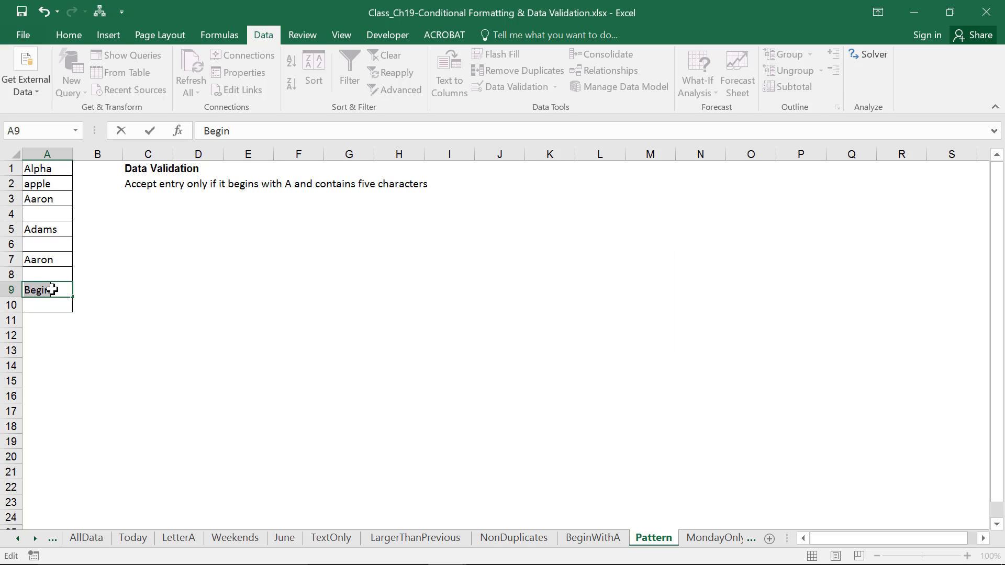
key(Escape)
click(86, 288)
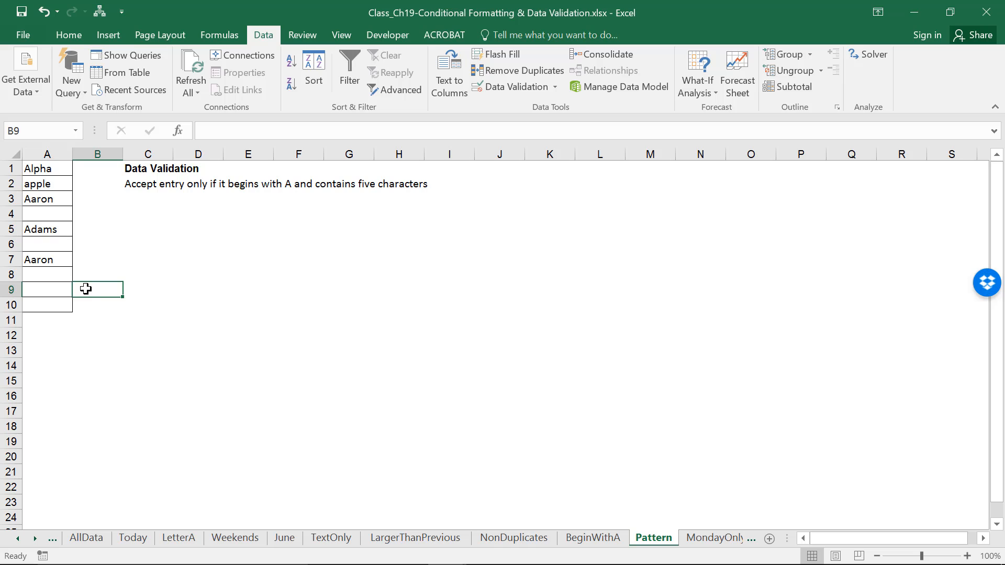
On the MondayOnly sheet, review the data validation settings of A1:A10 and the custom formula they use.
key(ctrl+Page_Down)
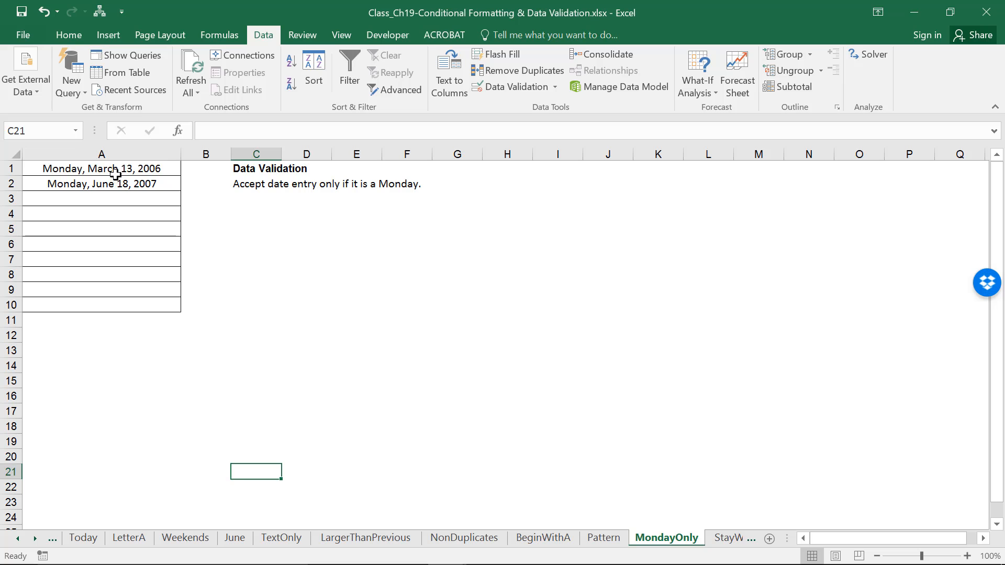
drag(116, 168, 120, 302)
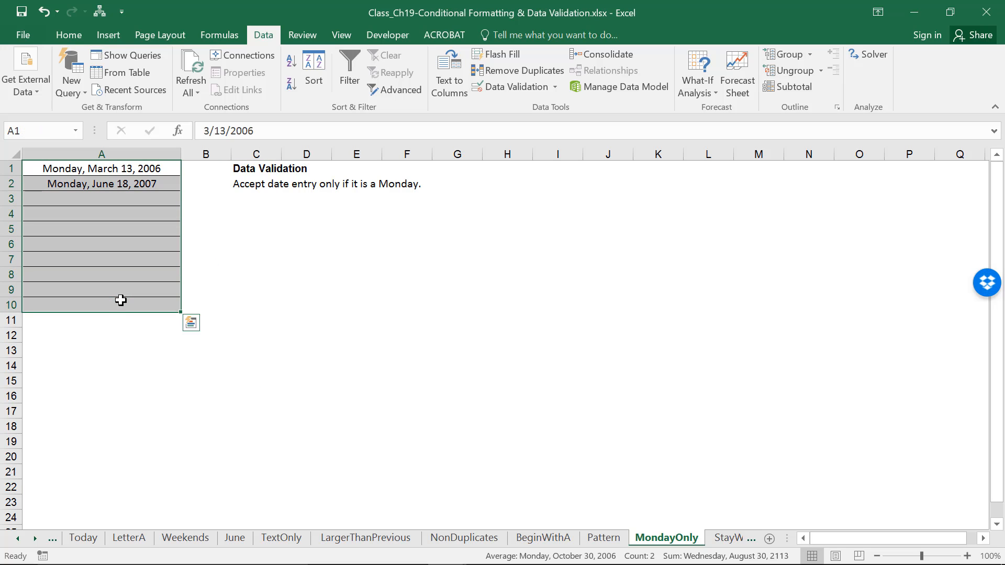
click(506, 89)
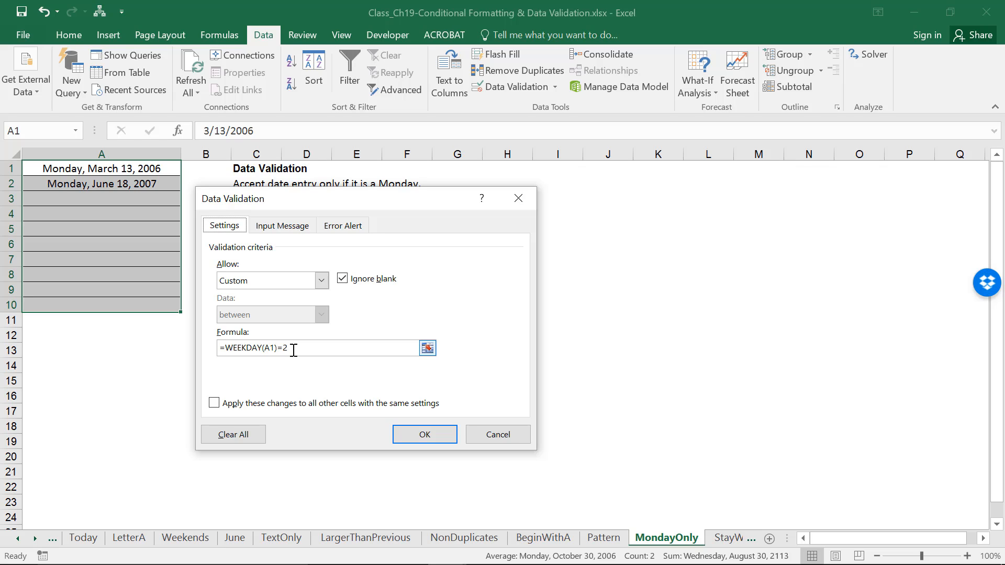
click(424, 434)
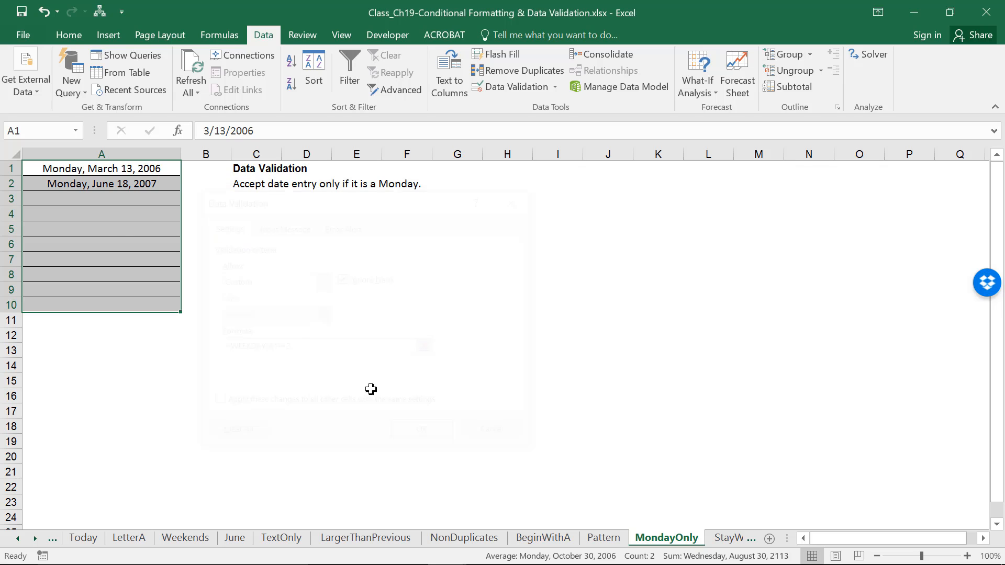
Test the Monday rule by trying to enter =today() in cell A5, and discard the entry.
click(63, 226)
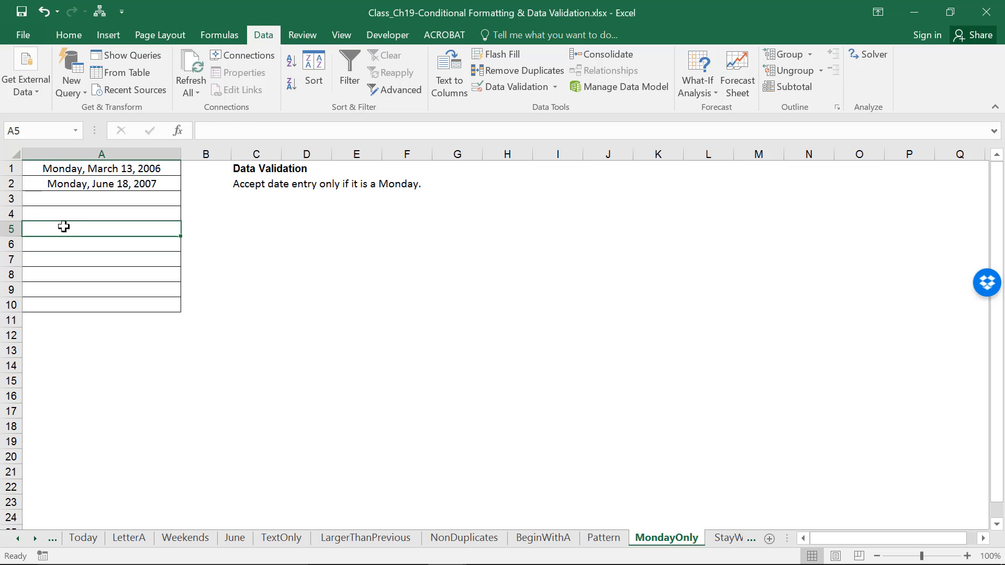
text(=Tod)
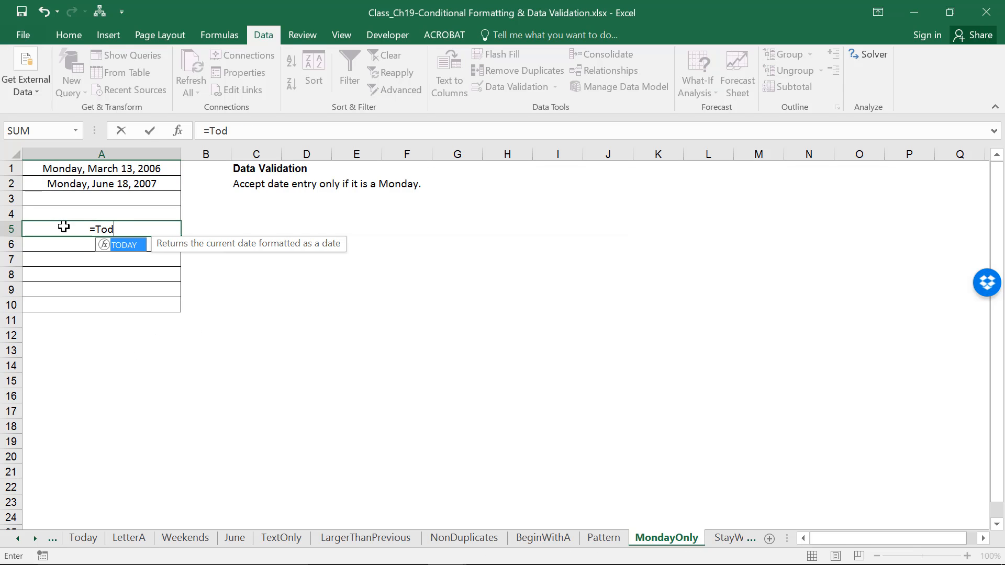
text(ay())
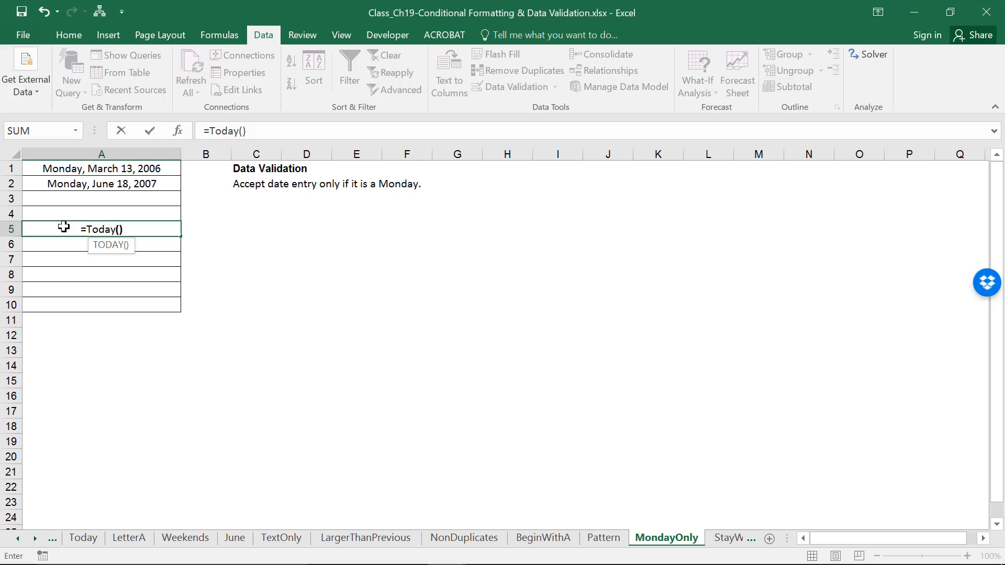
key(Return)
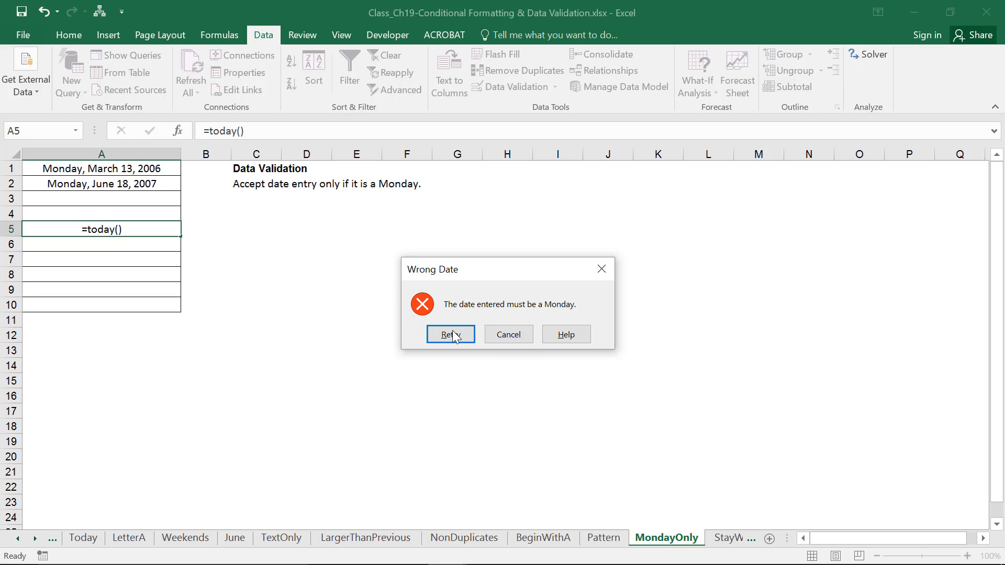
click(516, 339)
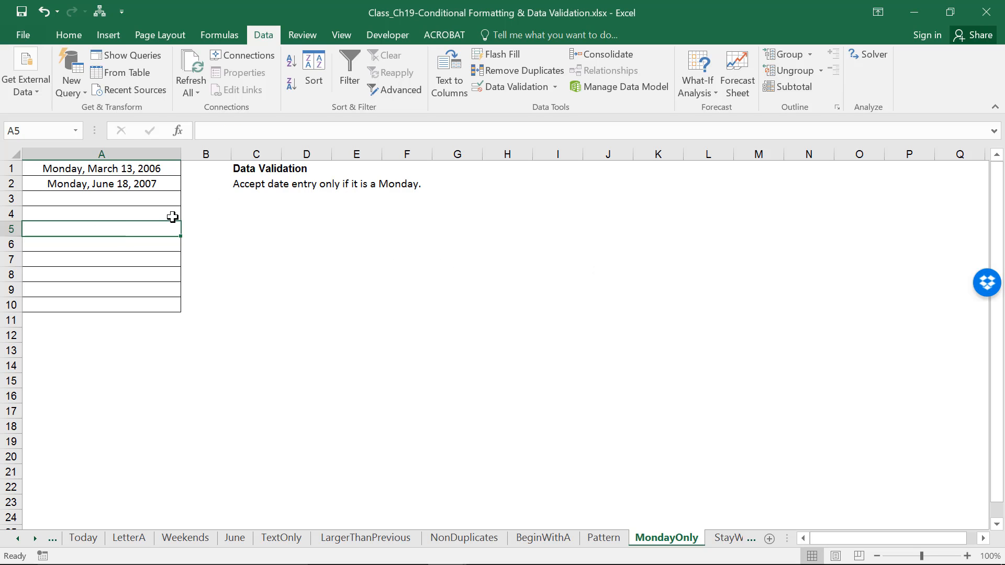
Enter the formula =today()+4 in cell A5 of the MondayOnly sheet.
click(217, 133)
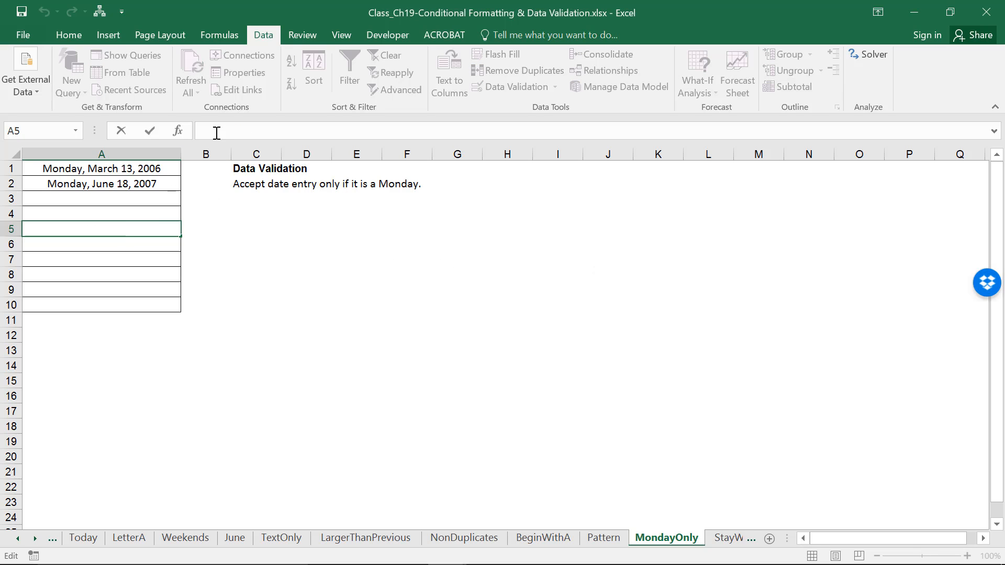
text(=today)
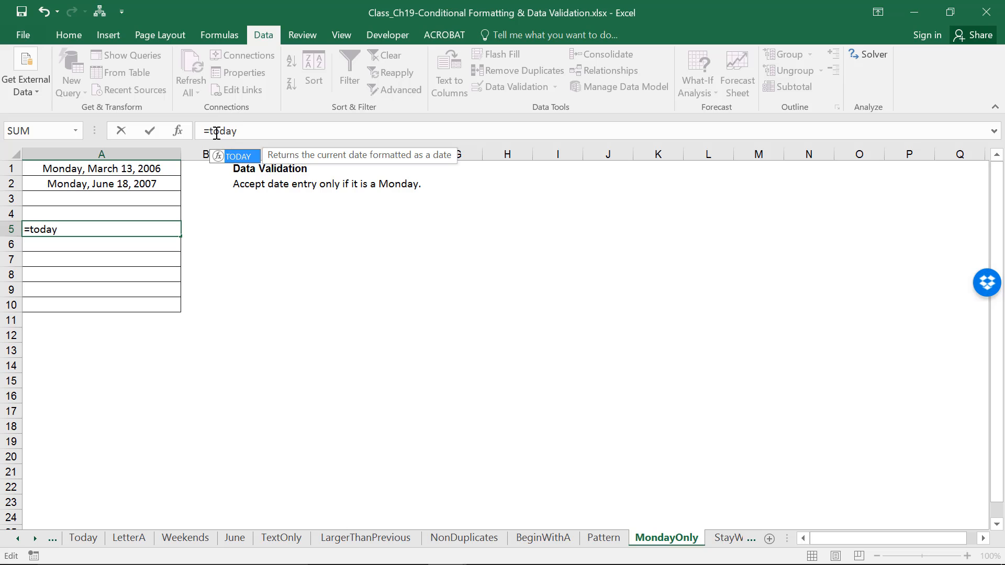
text(())
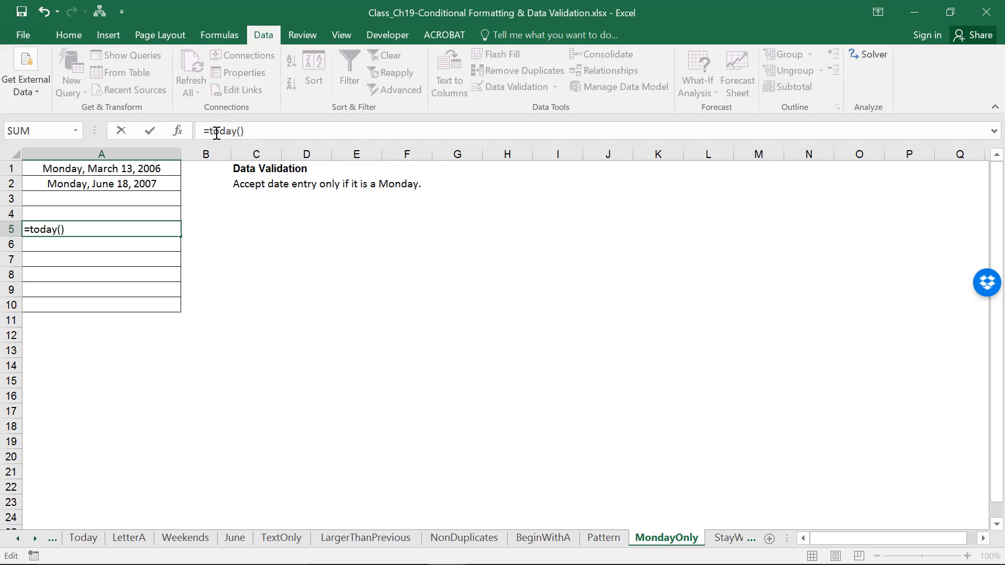
text(+4)
key(Return)
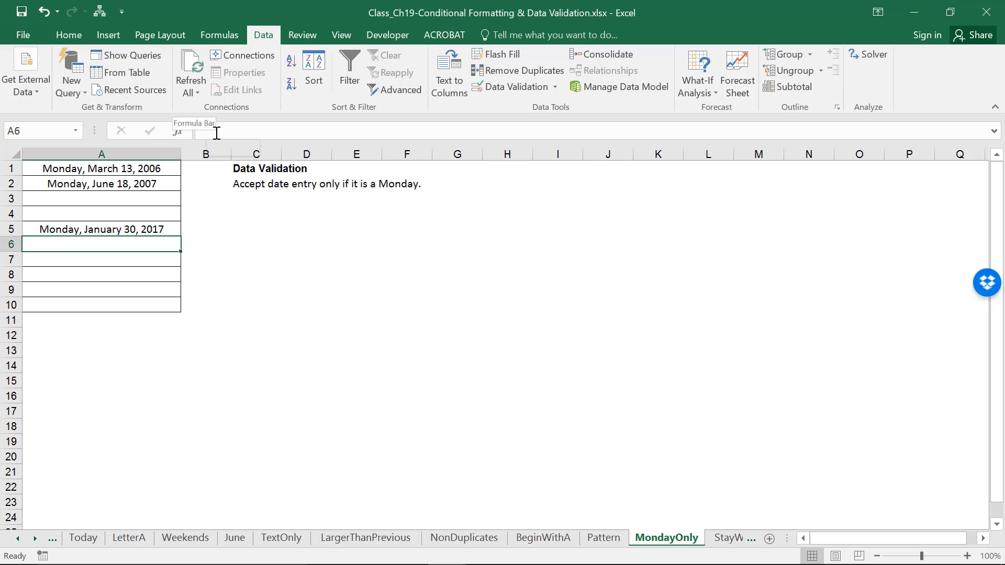
On the StayWithinBudget sheet, review the custom data validation formula applied to the expense amounts in B1:B6.
key(ctrl+Page_Down)
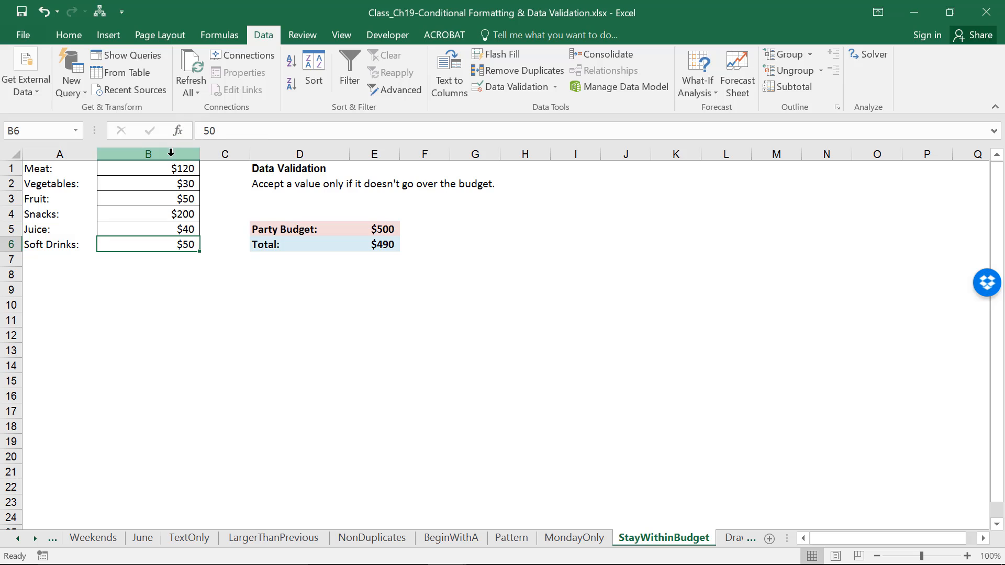
drag(165, 169, 166, 242)
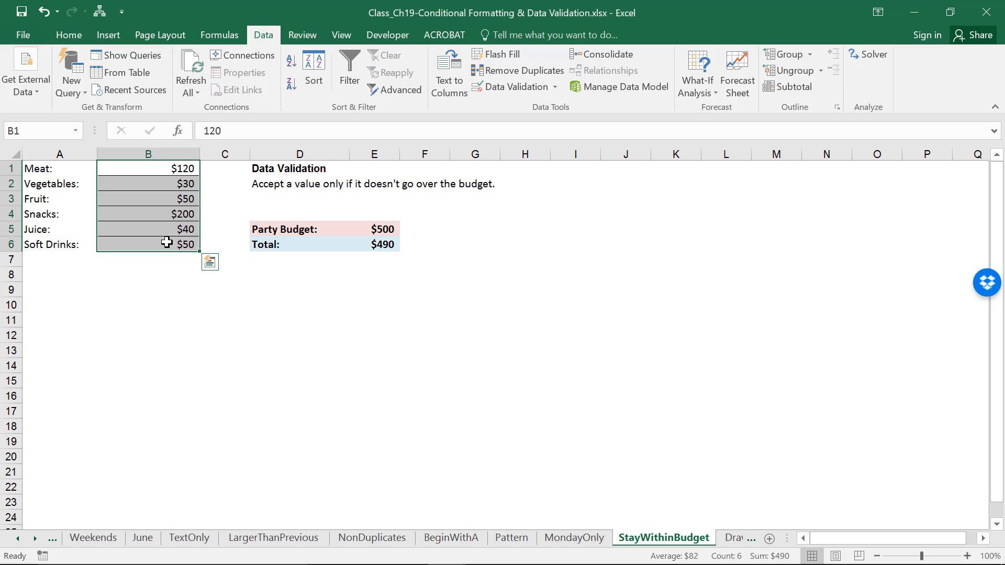
click(507, 87)
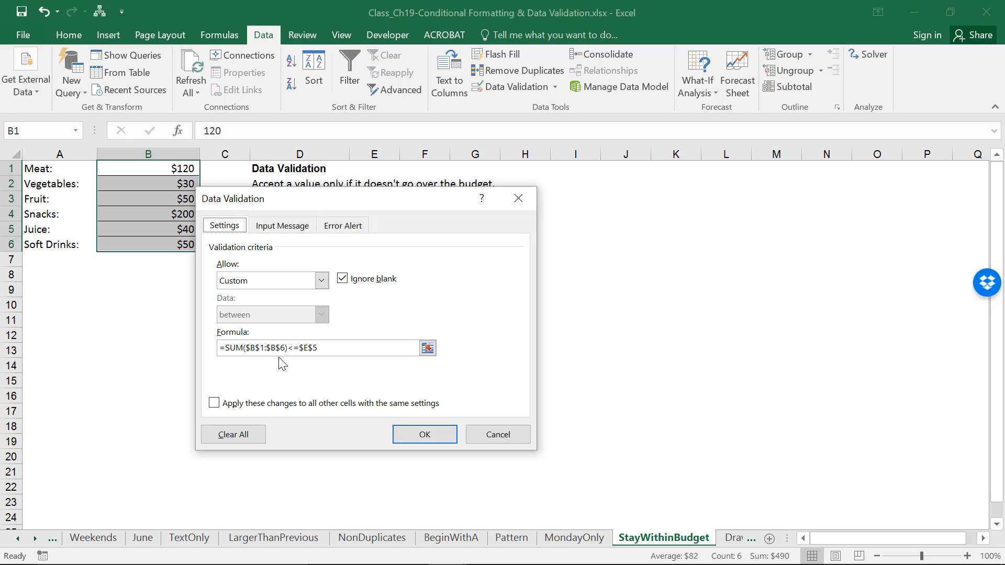
drag(341, 201, 561, 193)
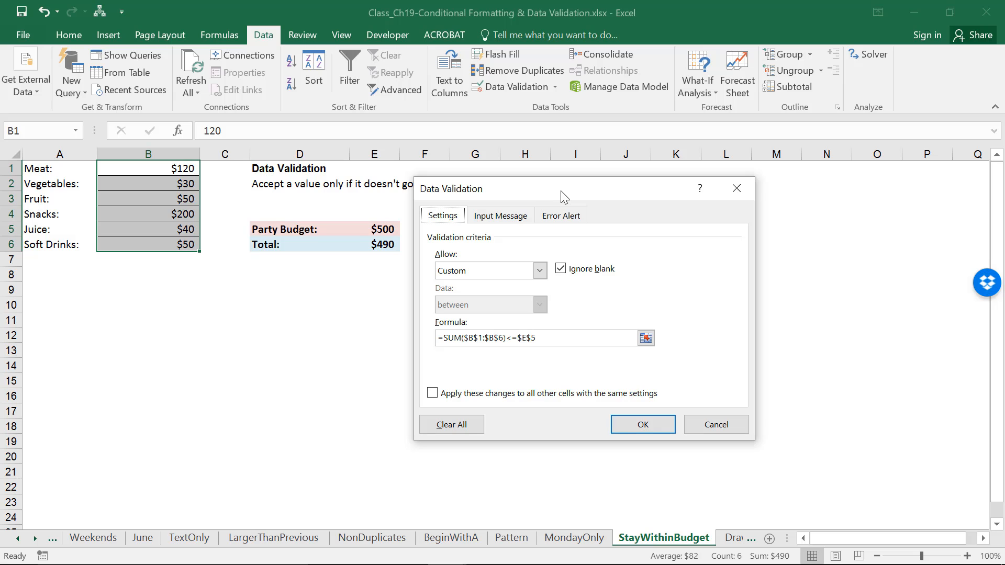
click(636, 422)
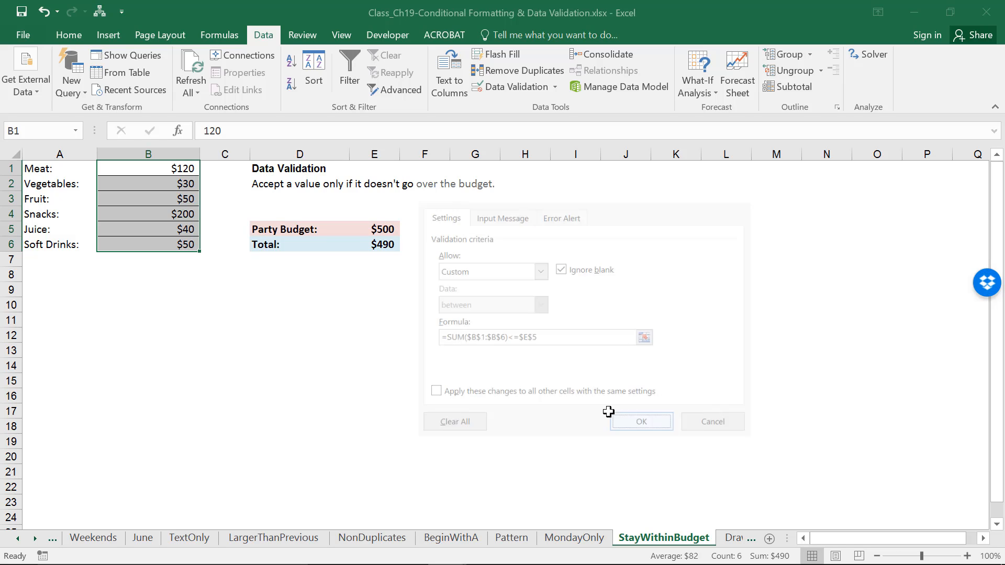
Test the budget rule by trying to enter 75 for Soft Drinks in cell B6, and discard the entry.
key(ctrl+Down)
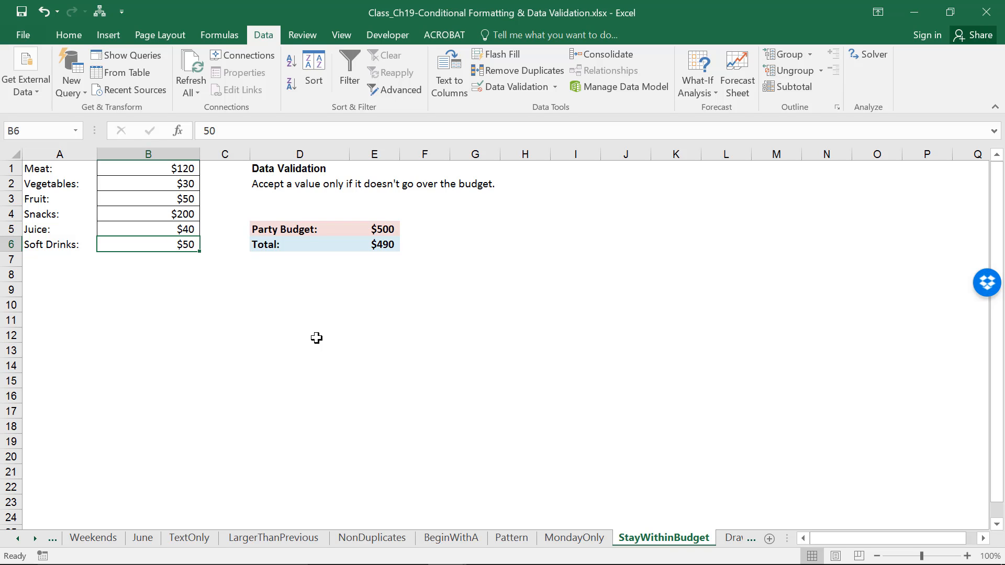
text(75)
key(Return)
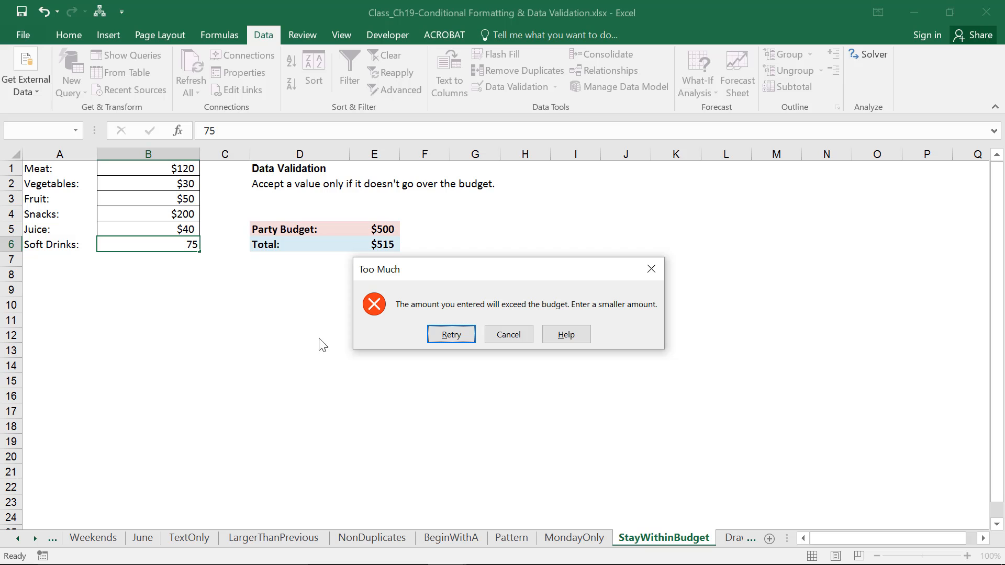
click(513, 335)
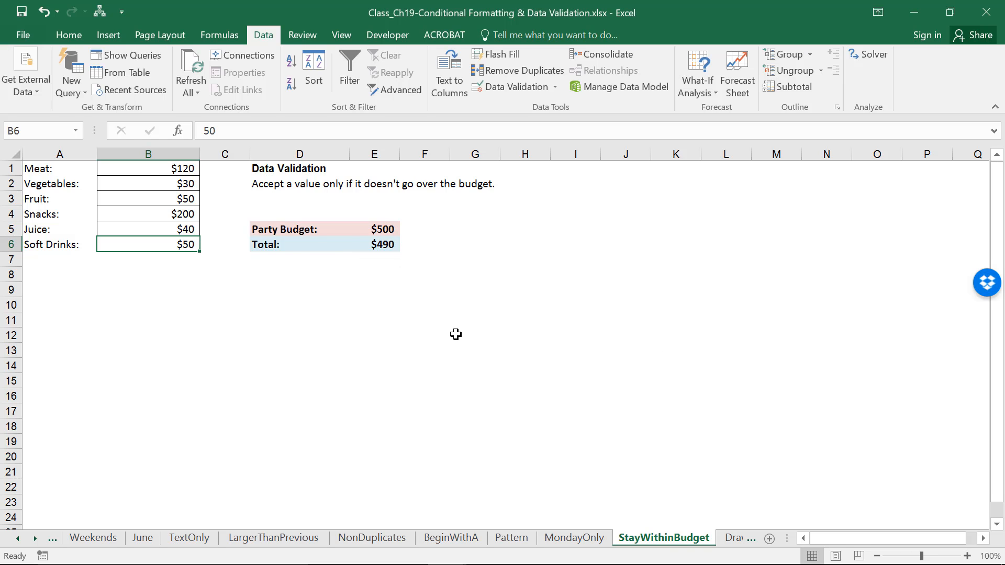
On the DrawAttention sheet, review the custom data validation formula of the Quarter 3 value in cell D13.
key(ctrl+Page_Down)
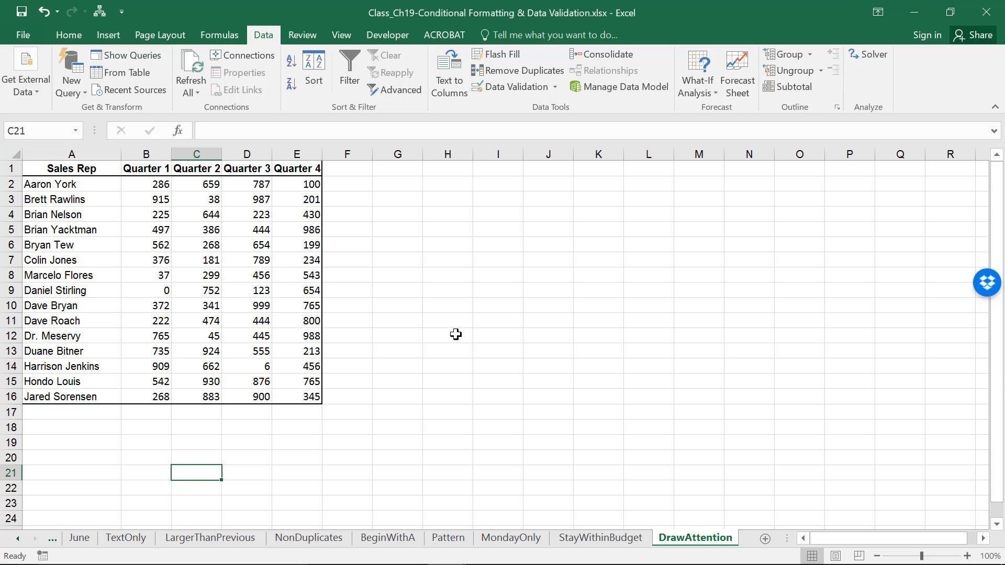
click(246, 351)
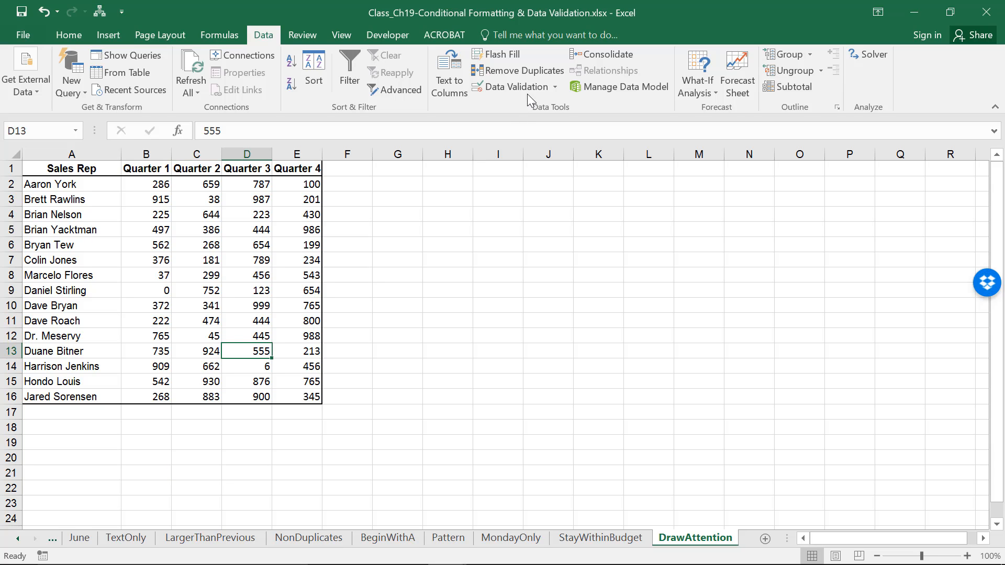
click(523, 86)
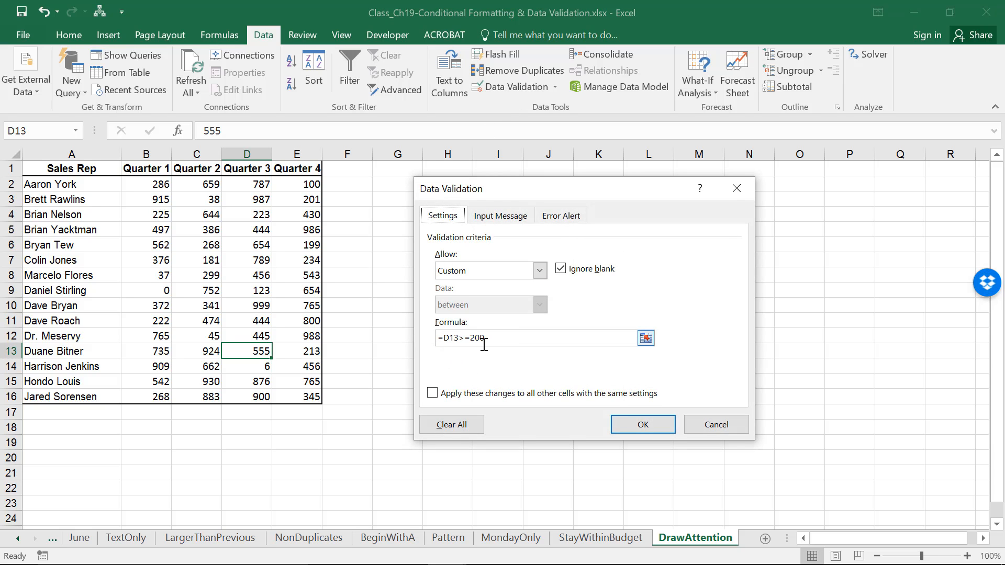
click(644, 427)
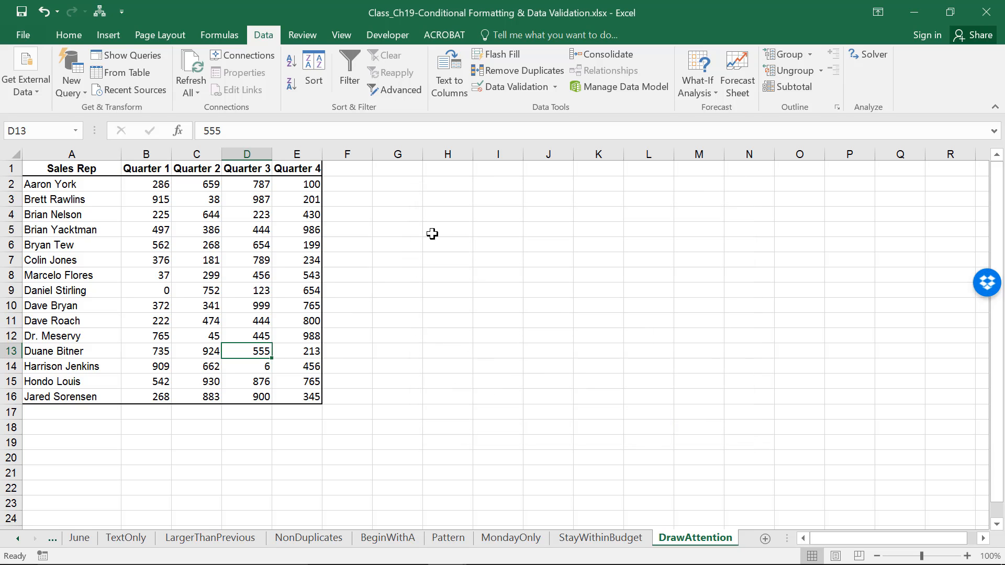
Circle the invalid data in the quarterly sales table and clear the validation circles, doing both twice.
click(555, 88)
click(533, 125)
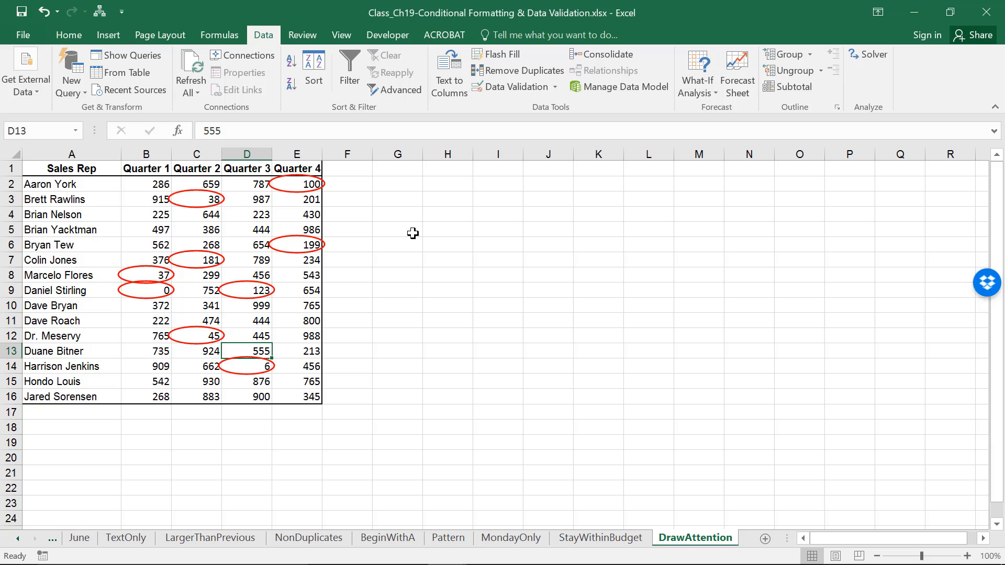
click(555, 86)
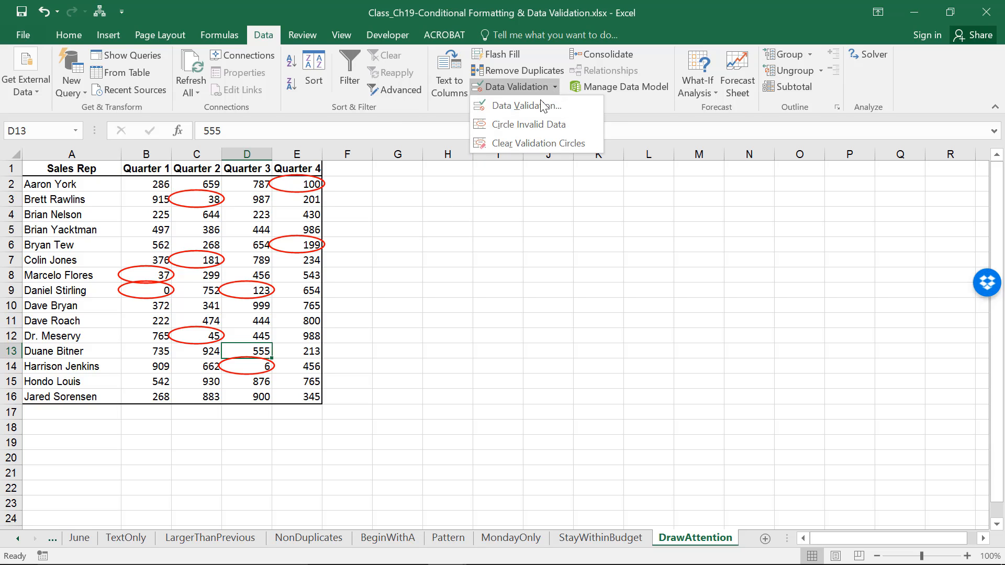
click(515, 143)
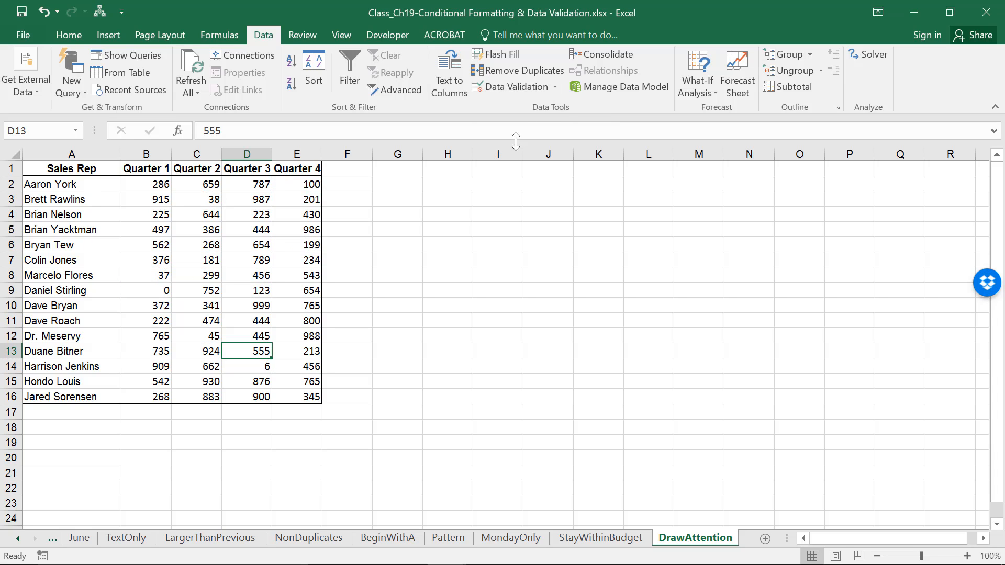
click(553, 87)
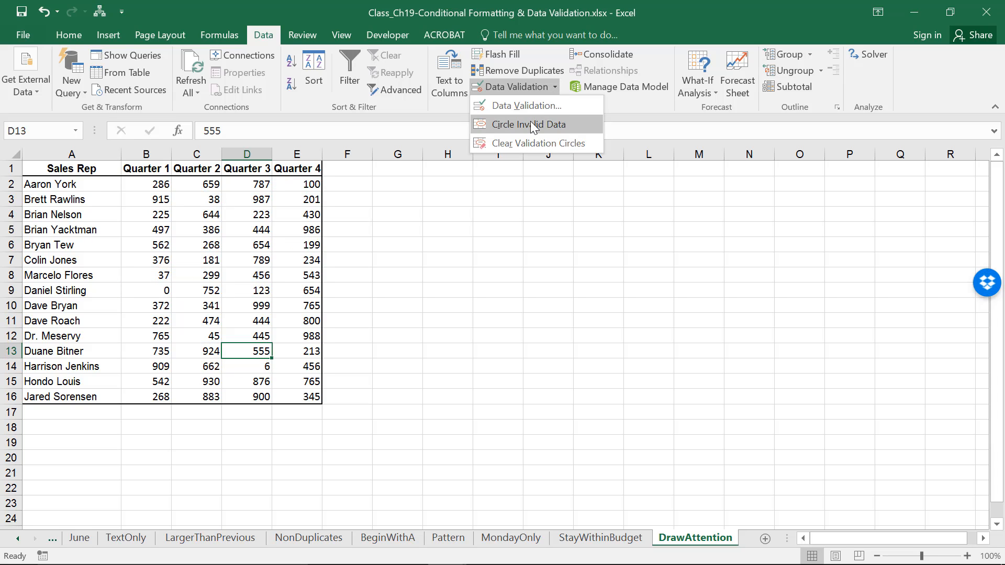
click(530, 124)
click(556, 87)
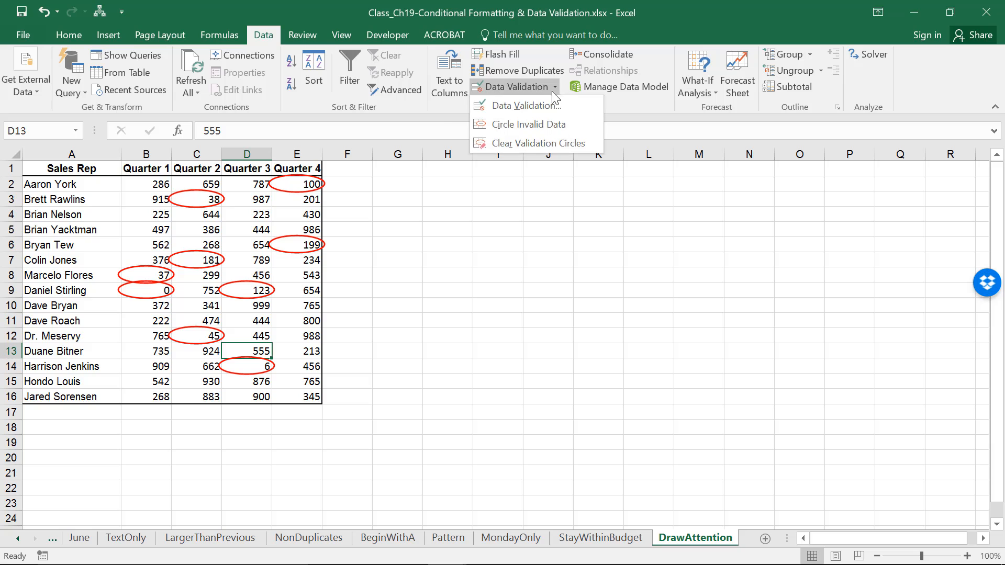
click(532, 143)
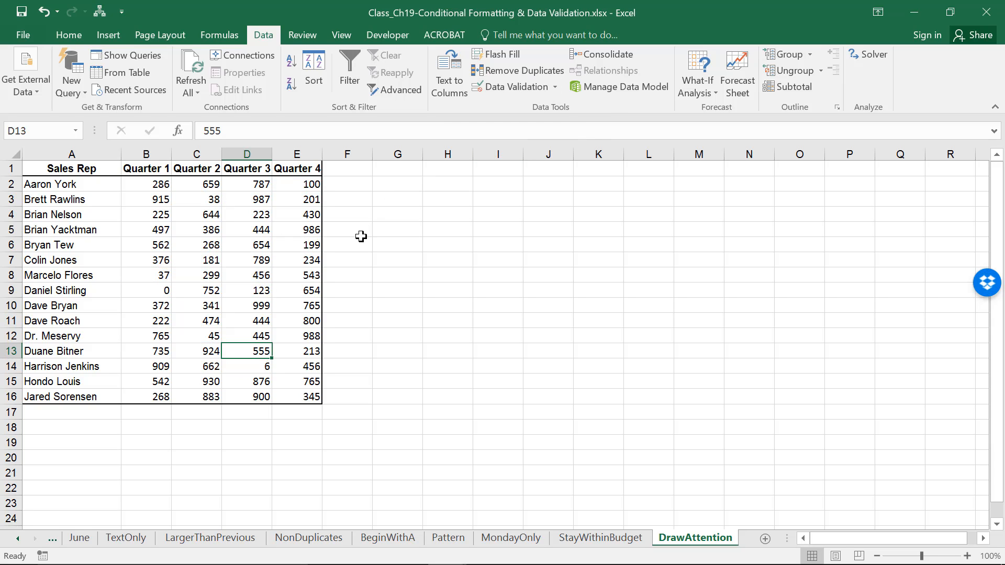